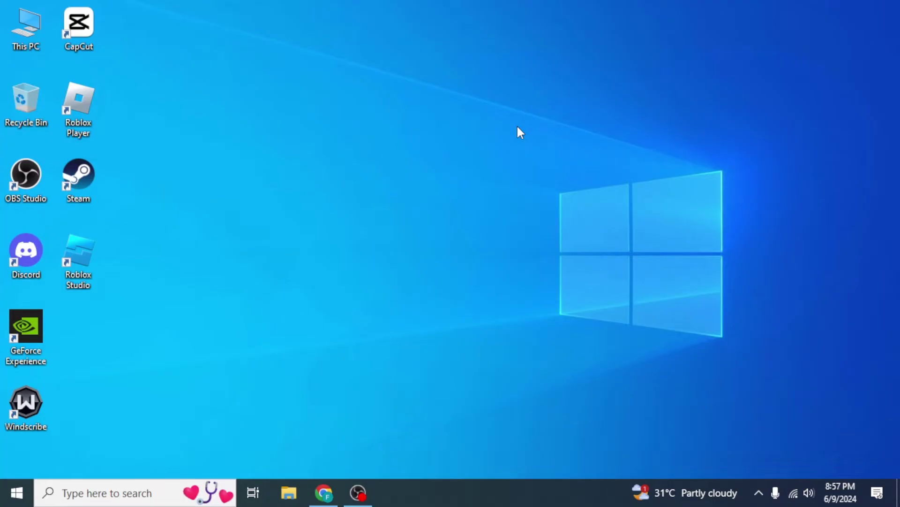
- Search Google for 'crazy games' in Chrome and go to the CrazyGames website
left_click(323, 492)
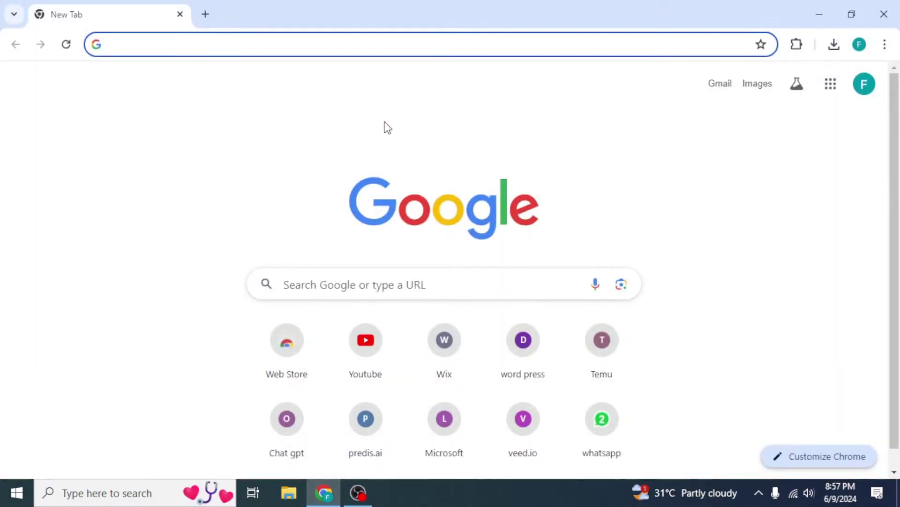
type("c")
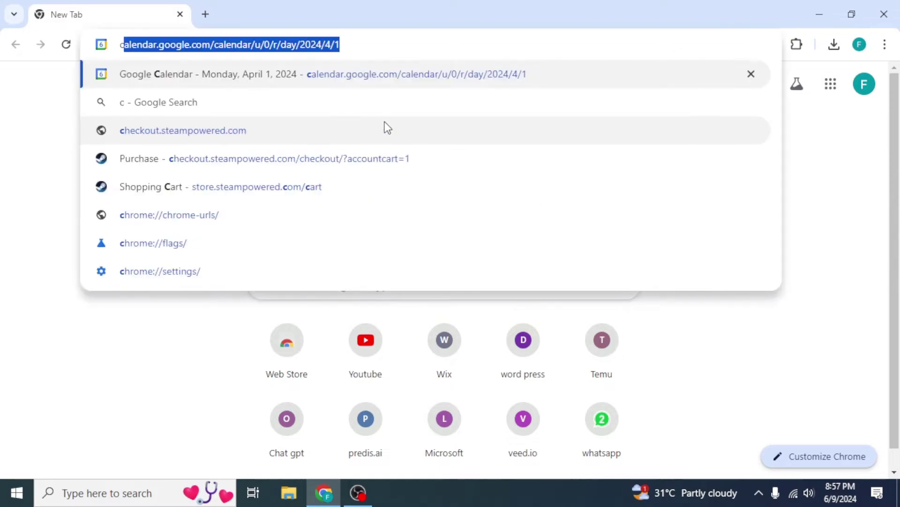
type("razy games")
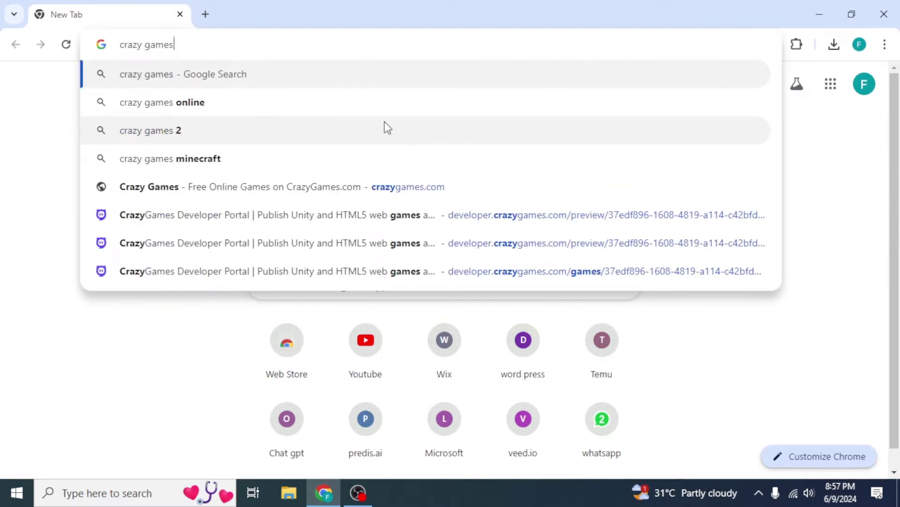
key("Return")
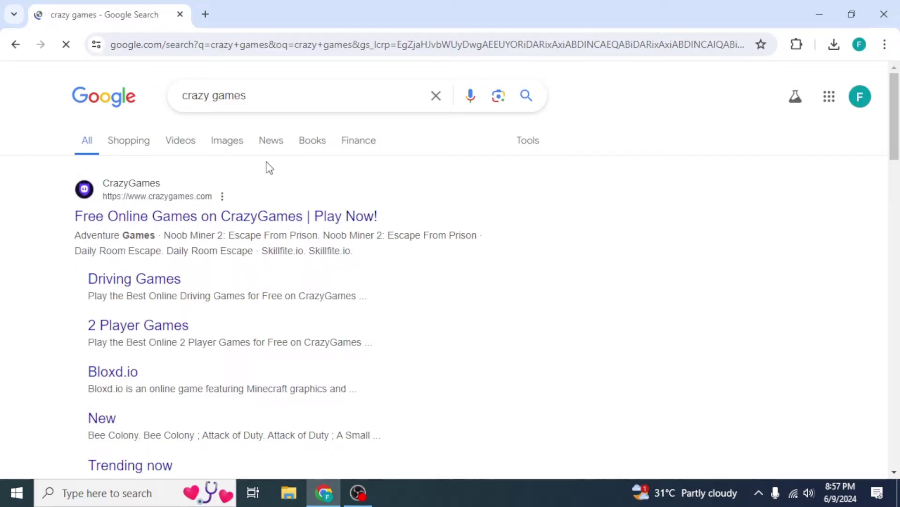
left_click(248, 227)
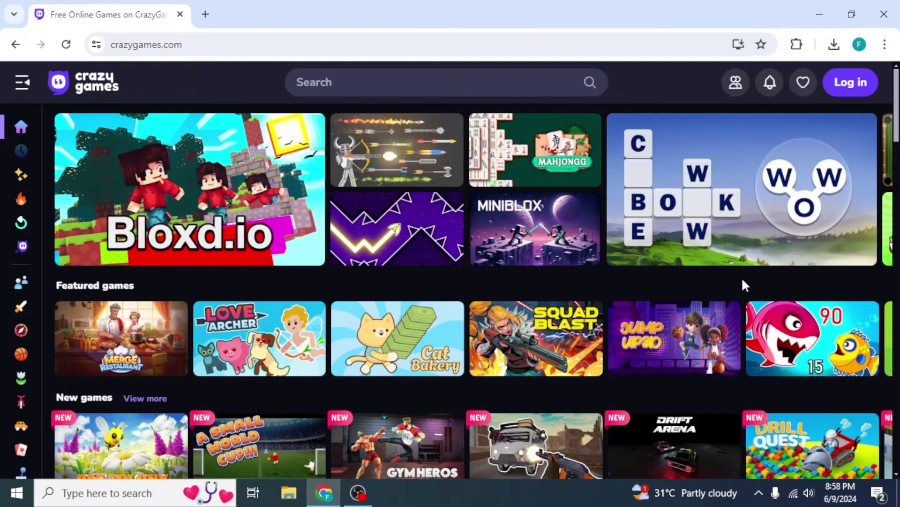
- Scroll the CrazyGames home page and open the Smash Karts game
scroll(742, 284, "down", 4)
left_click(627, 269)
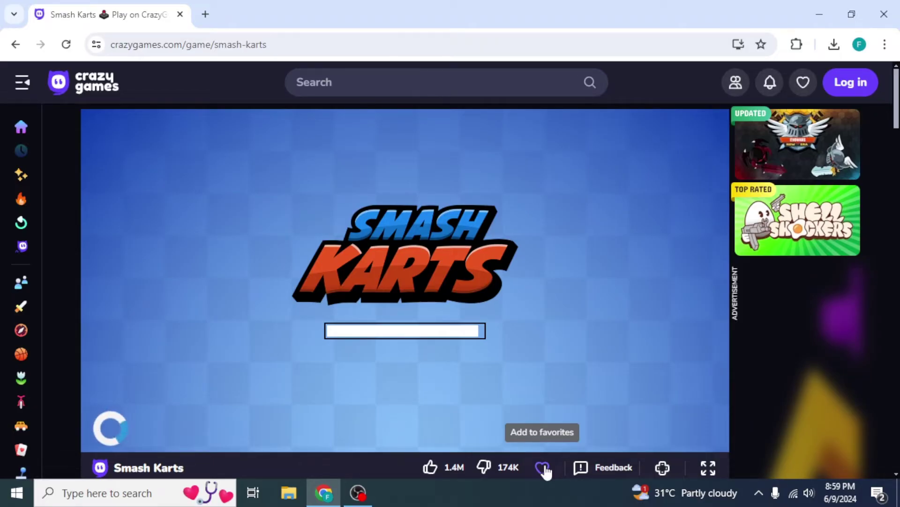
- Create a CrazyGames account with Google sign-in, accepting a newly generated random username
left_click(852, 84)
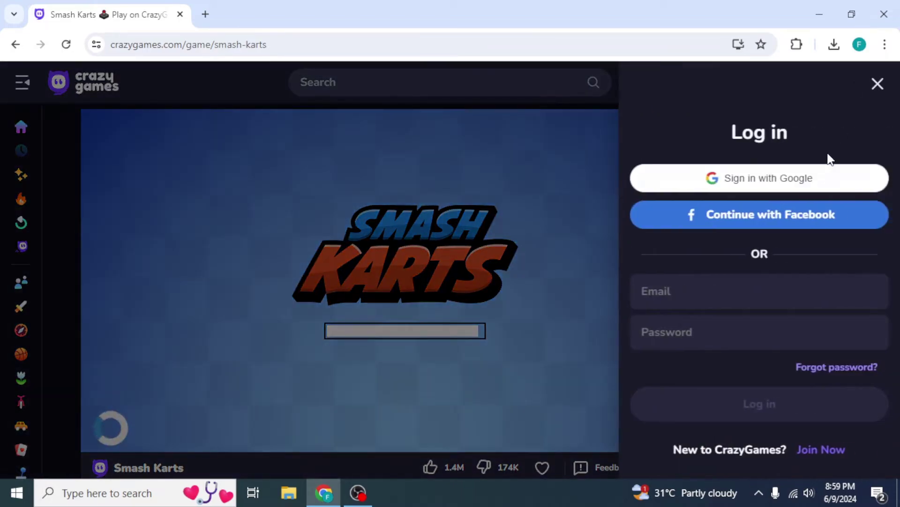
left_click(819, 450)
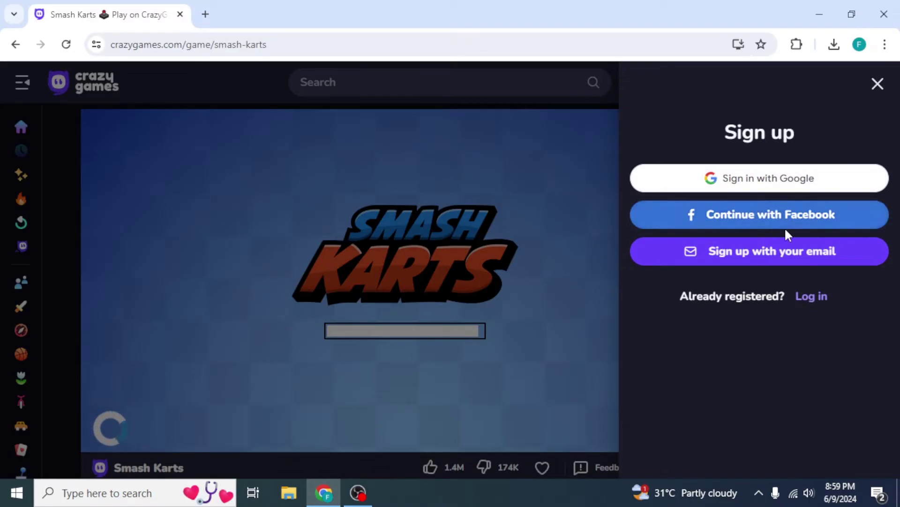
left_click(834, 186)
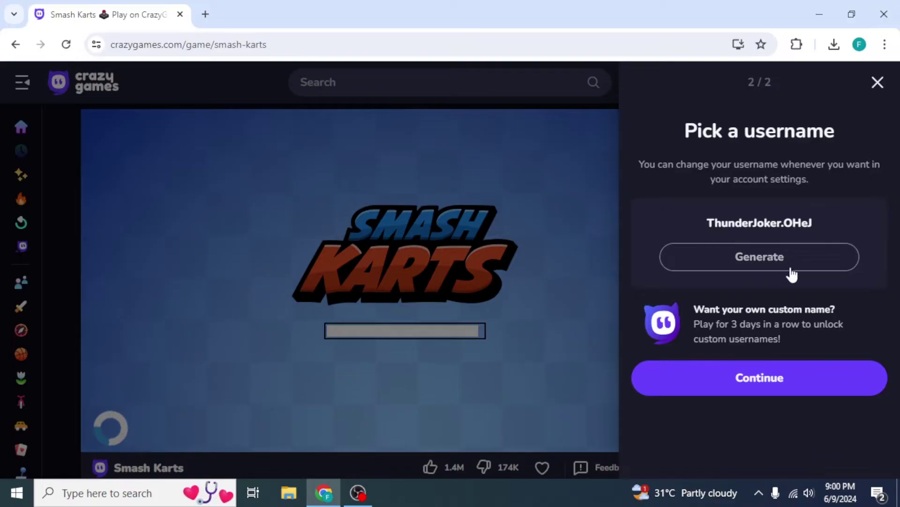
left_click(804, 266)
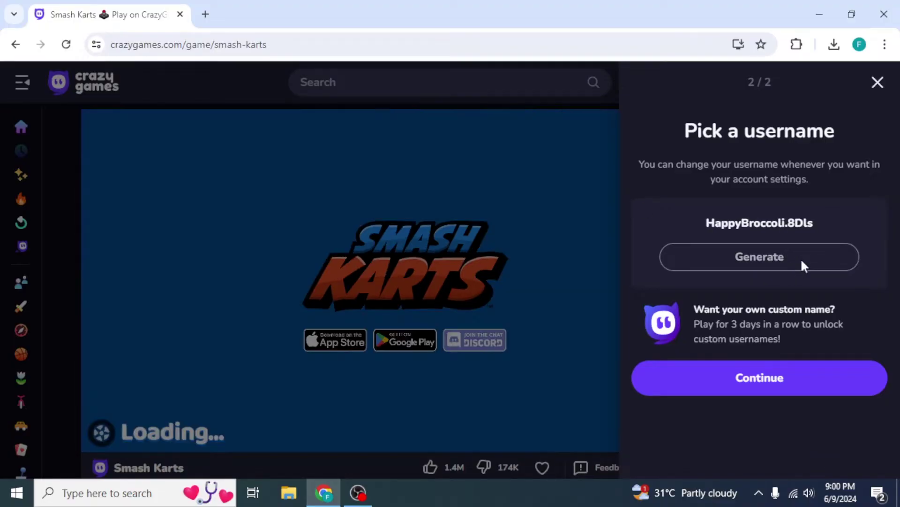
left_click(784, 371)
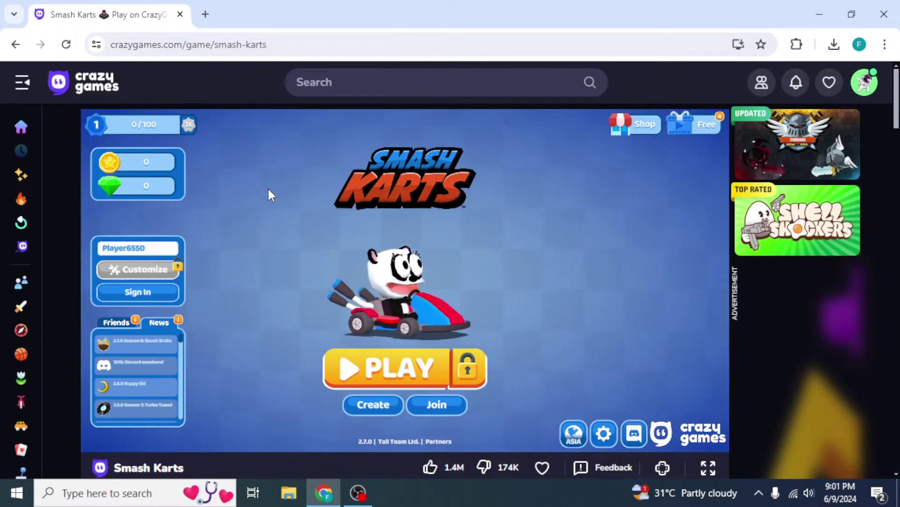
- In a new tab, search for 'gdevelop' and go to gdevelop.io
left_click(206, 13)
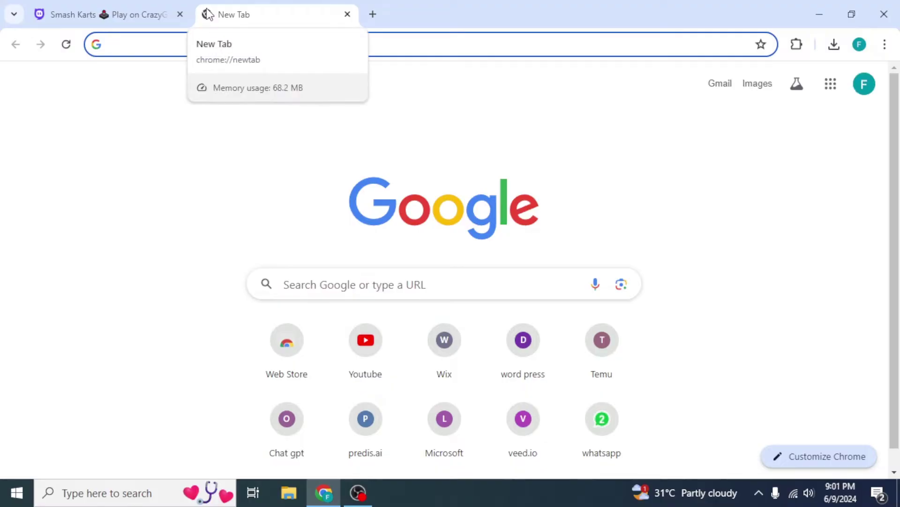
type("gdevelop")
key("Return")
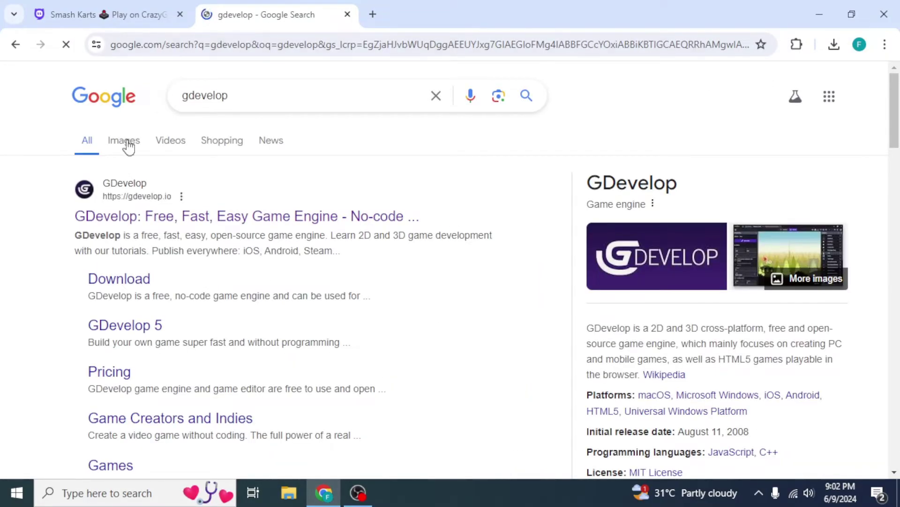
left_click(150, 217)
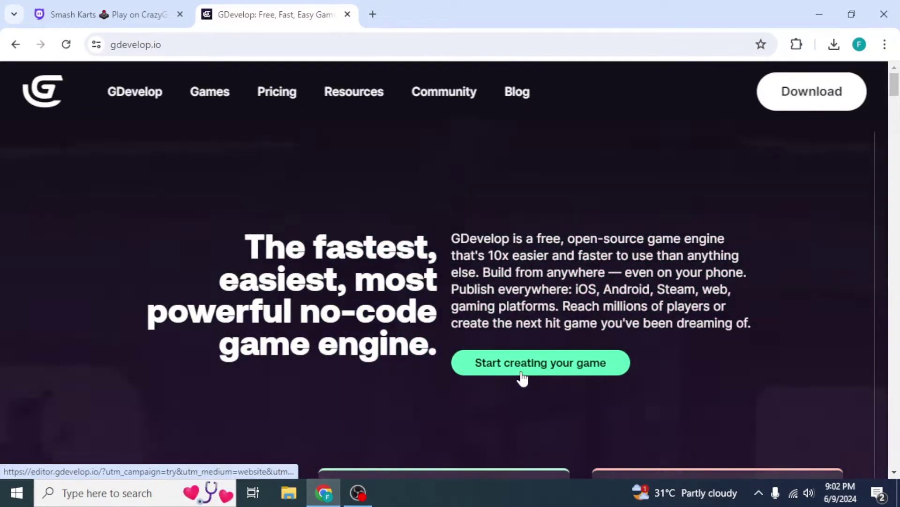
- Launch the GDevelop online editor and find Downhill bike physics demo among all Build templates
left_click(533, 377)
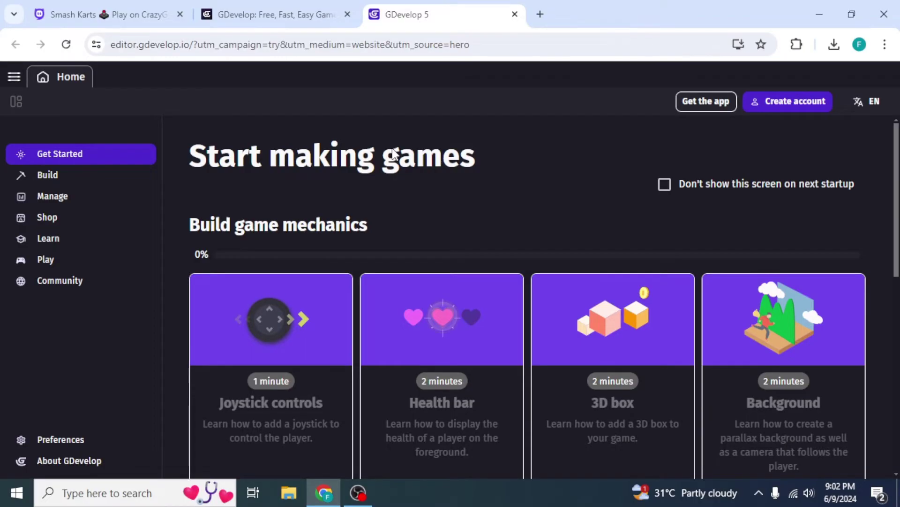
left_click(114, 173)
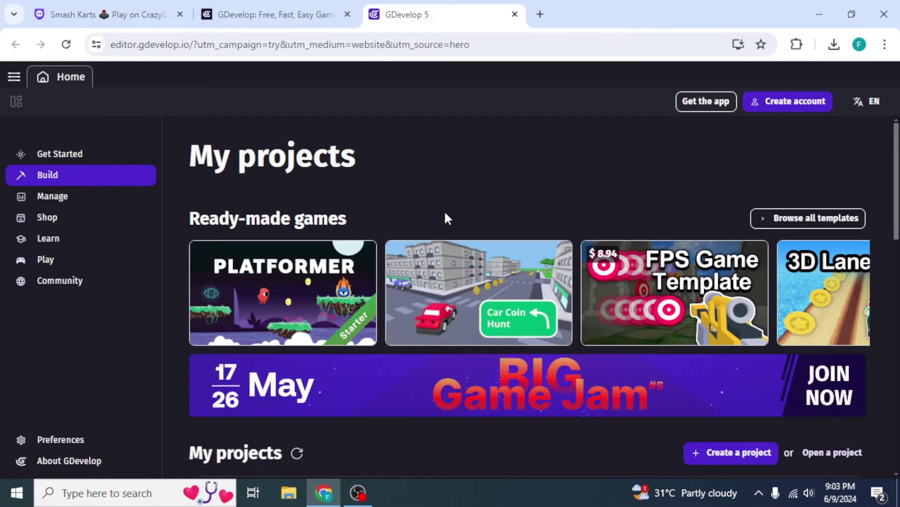
left_click(776, 219)
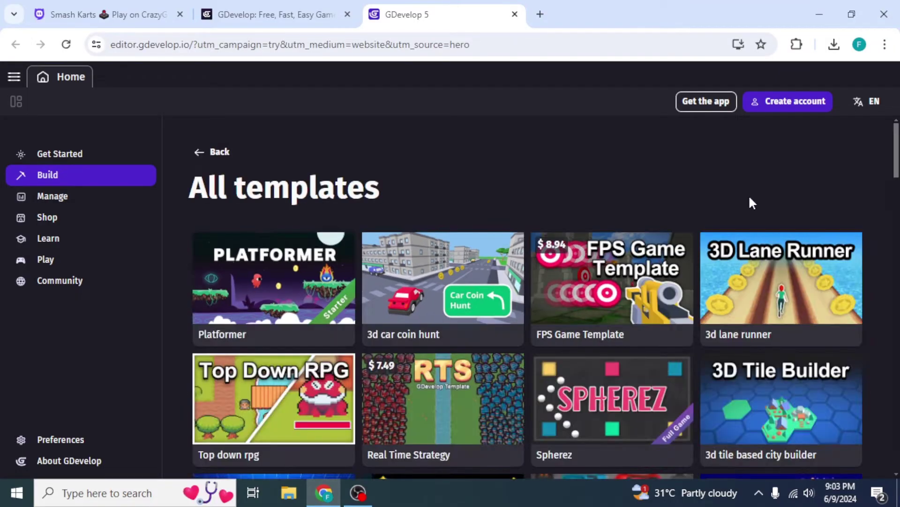
scroll(878, 226, "down", 3)
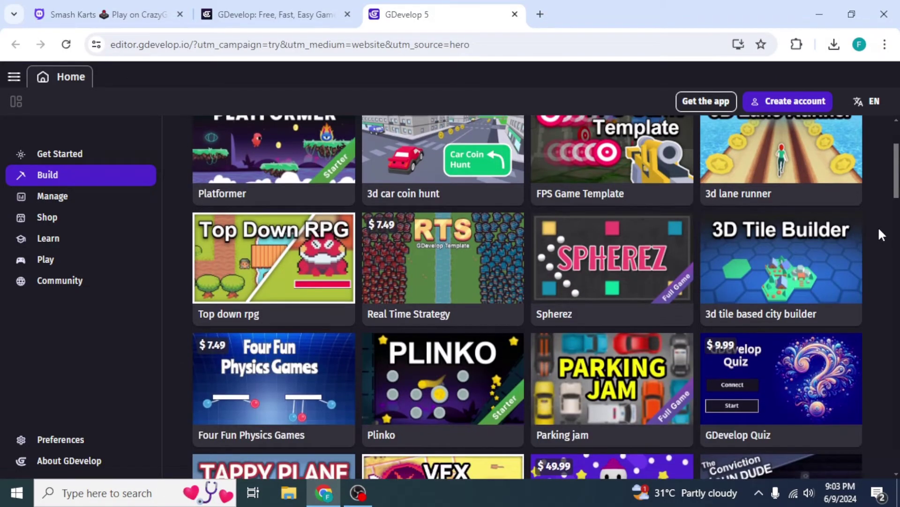
scroll(878, 226, "down", 4)
scroll(878, 226, "down", 6)
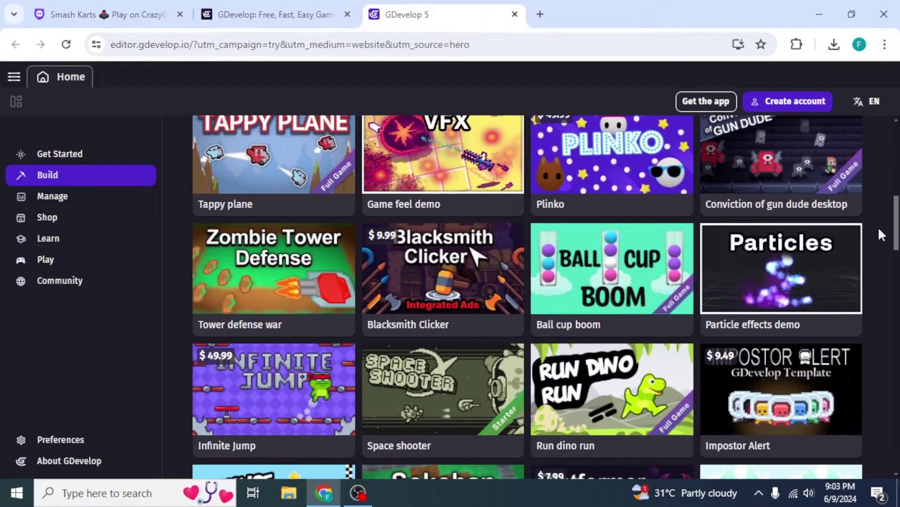
scroll(878, 226, "down", 3)
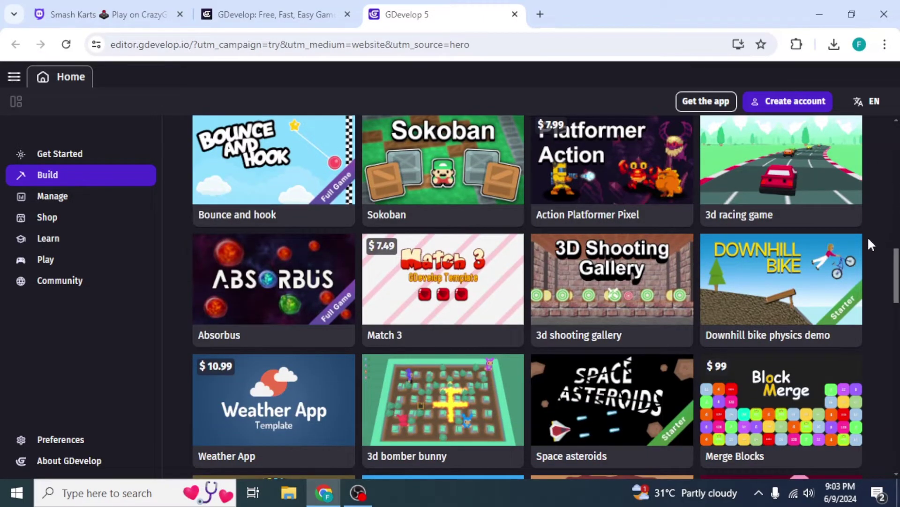
left_click(793, 264)
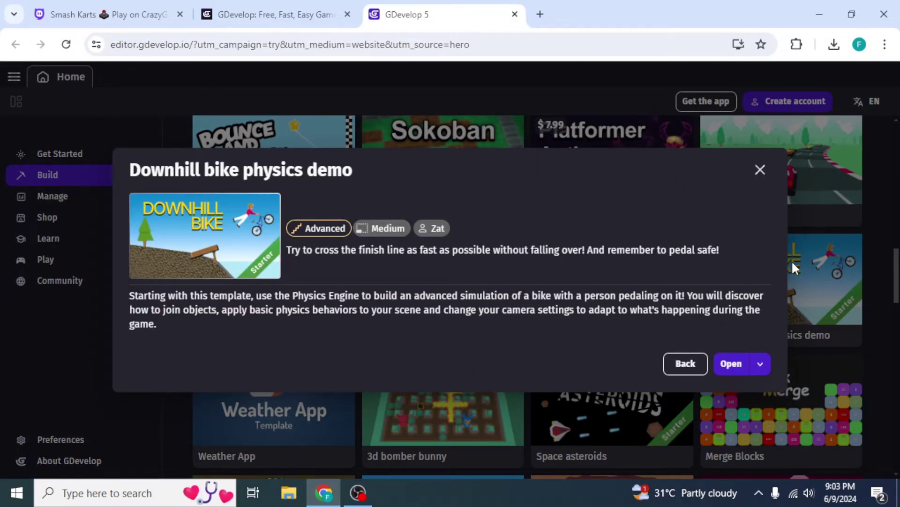
- Open the Downhill bike template as a new project and create a GDevelop account
left_click(721, 356)
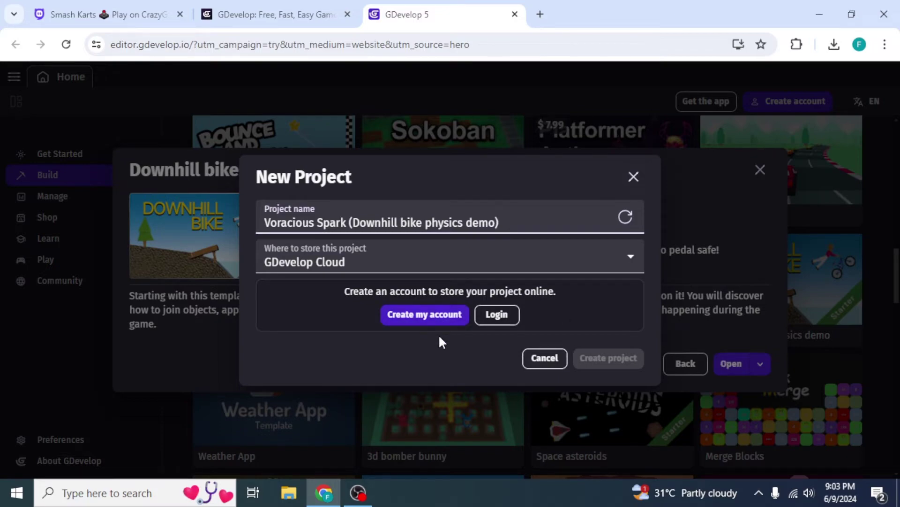
left_click(405, 316)
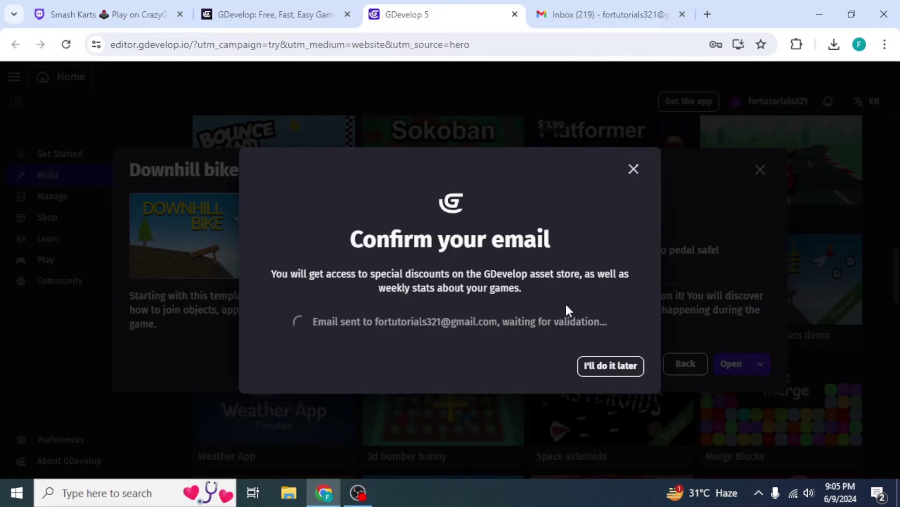
- Verify the GDevelop account via the link in the Gmail 'Welcome to GDevelop!' email
left_click(568, 23)
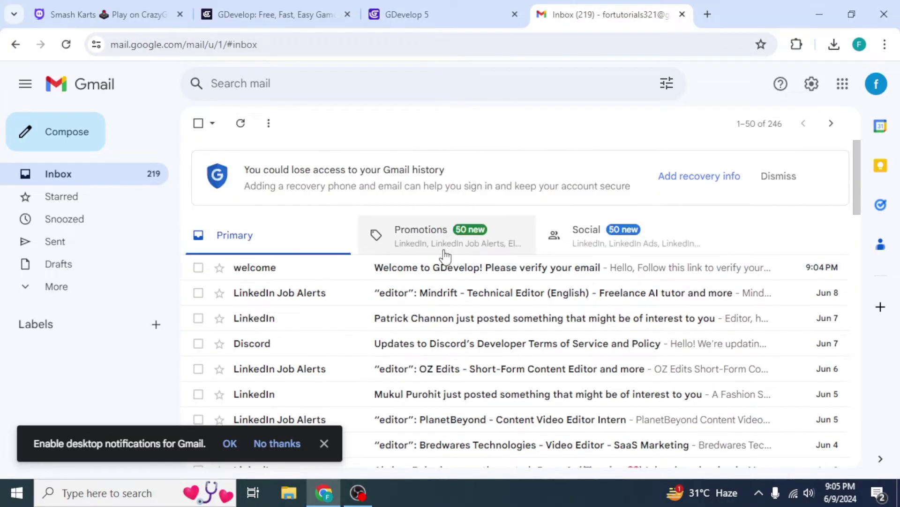
left_click(449, 275)
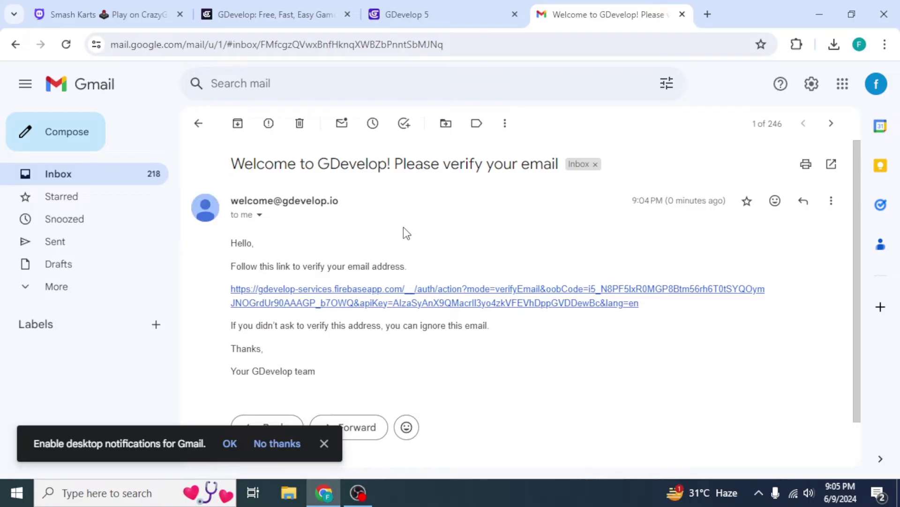
left_click(469, 303)
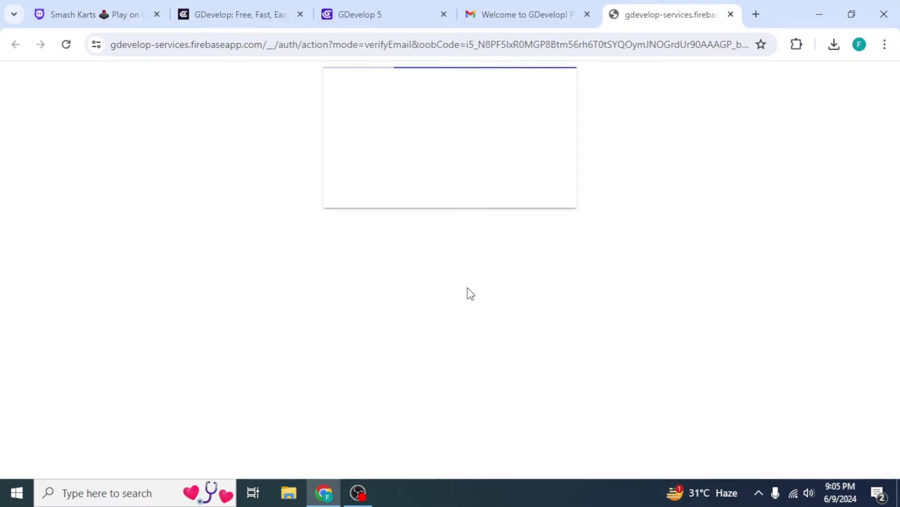
key("ctrl+3")
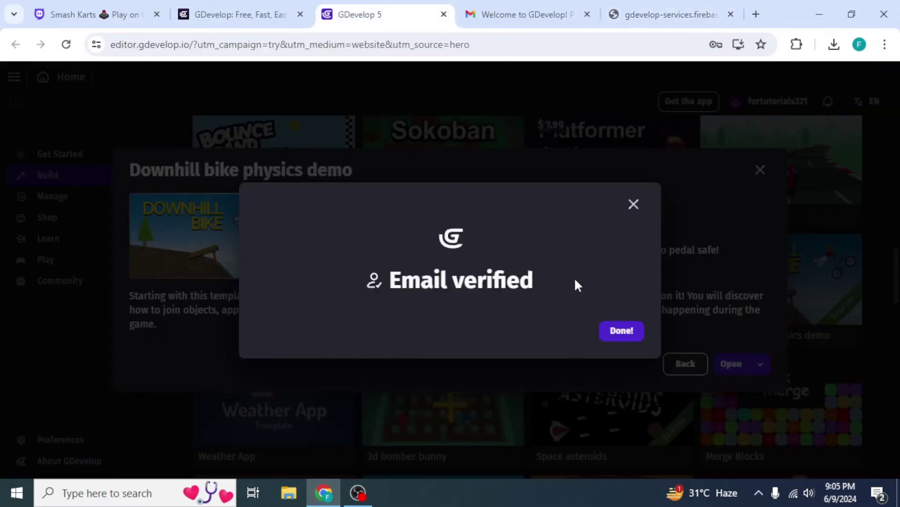
- Dismiss the Email verified notice and create the Voracious Spark project from the template
left_click(626, 330)
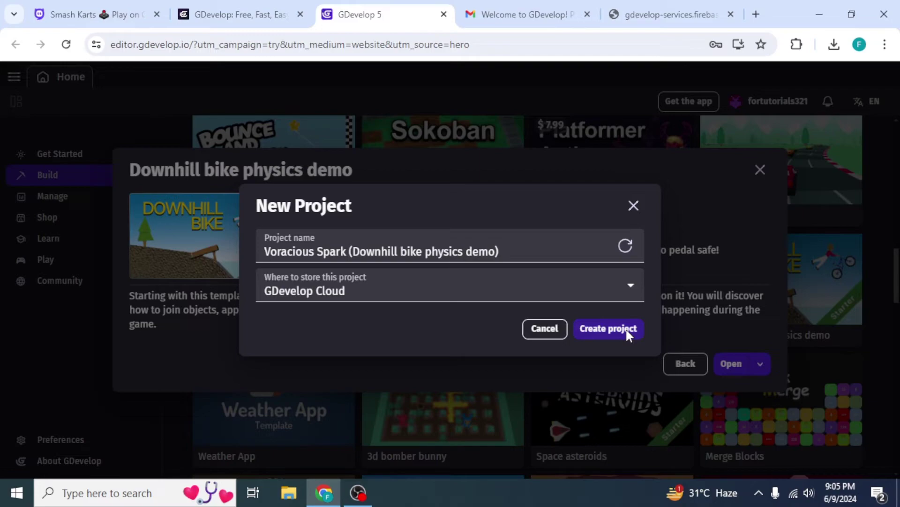
left_click(594, 330)
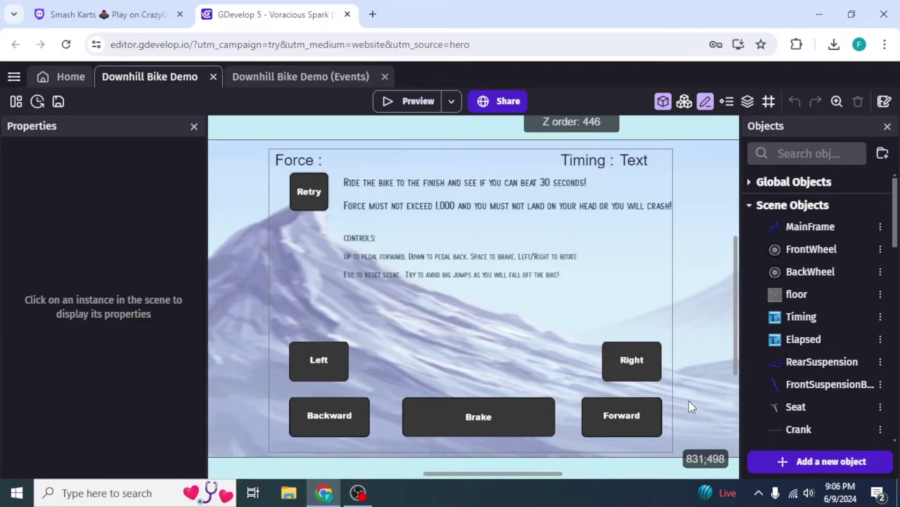
- Launch Snipping Tool via Windows search and capture the Downhill Bike Demo scene frame
left_click(129, 496)
type("sni")
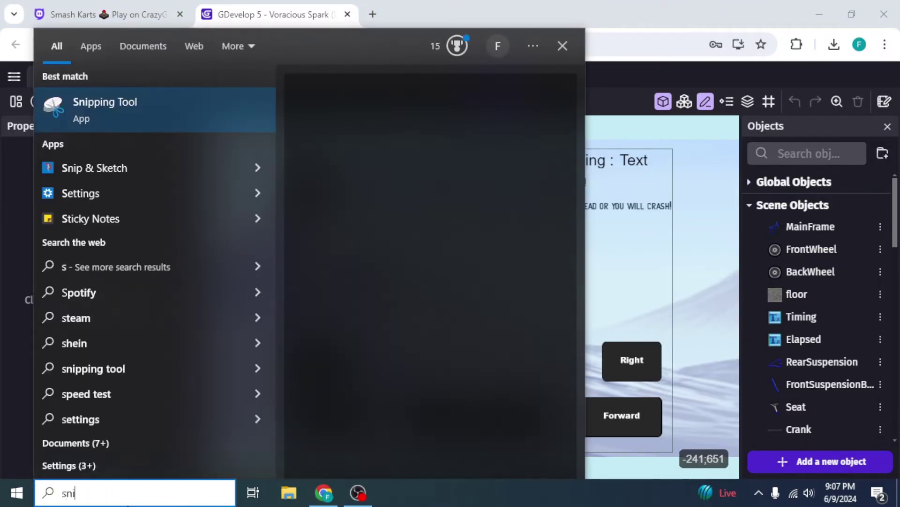
type("p")
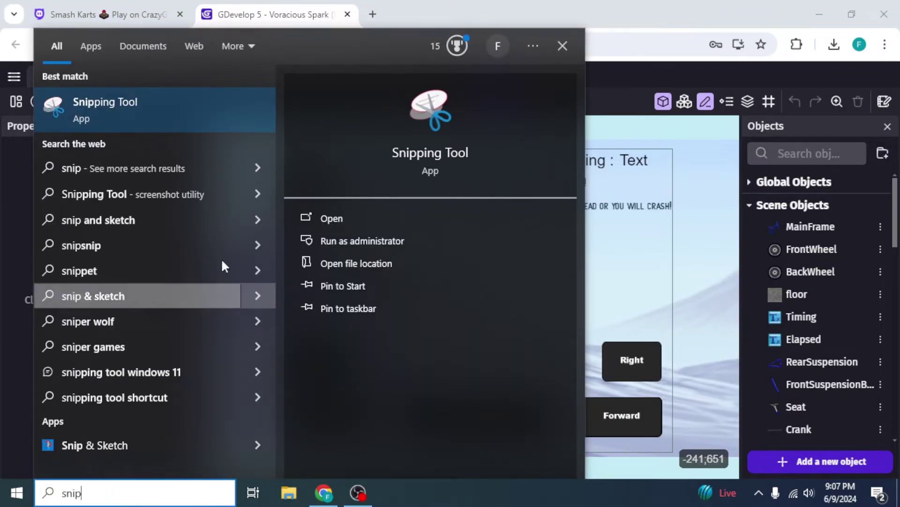
left_click(185, 117)
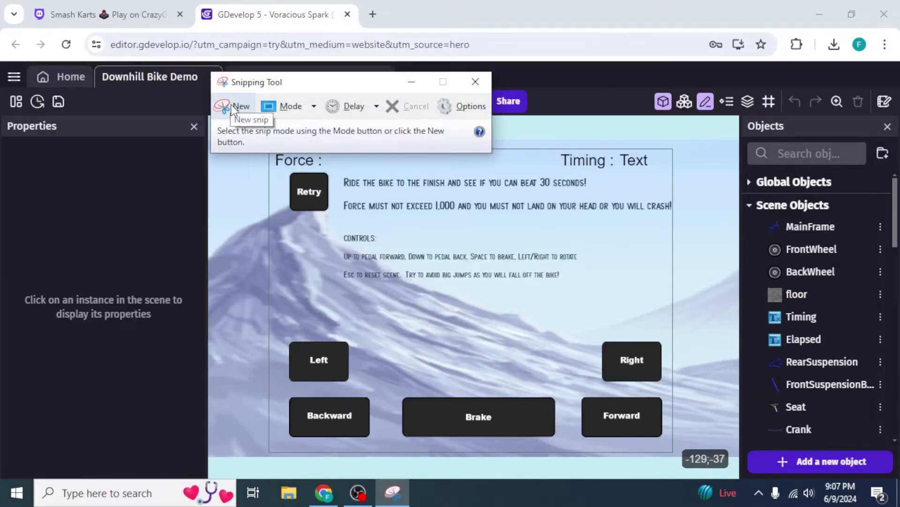
left_click(231, 101)
left_click_drag(330, 87, 234, 43)
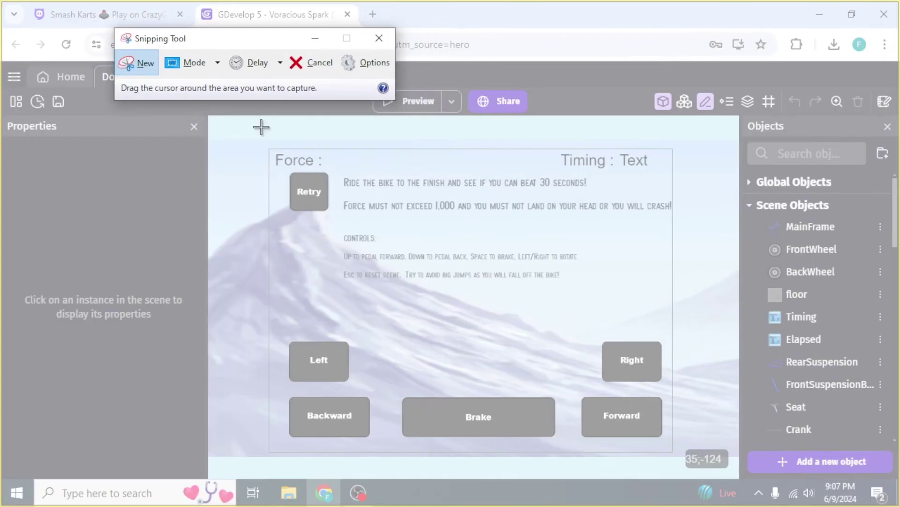
left_click_drag(265, 145, 679, 452)
- Save the capture as the PNG 'Game logo' in Downloads
left_click(209, 27)
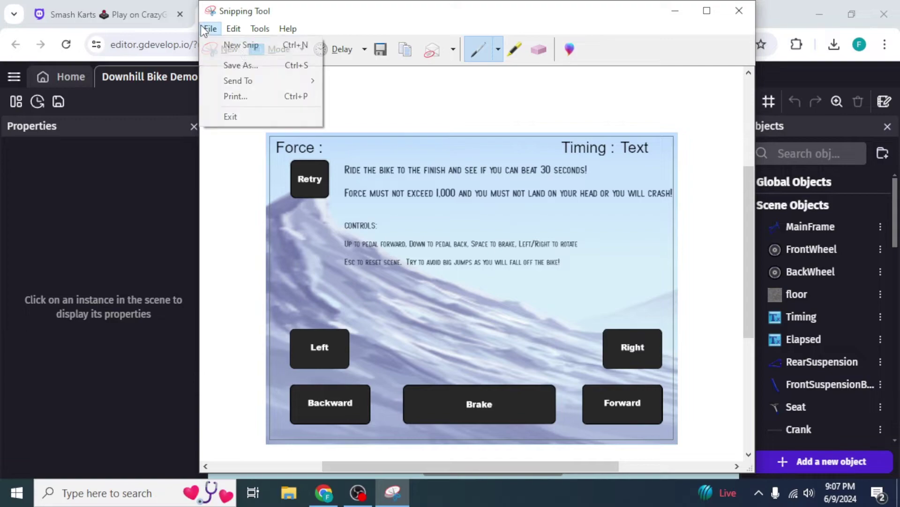
left_click(265, 66)
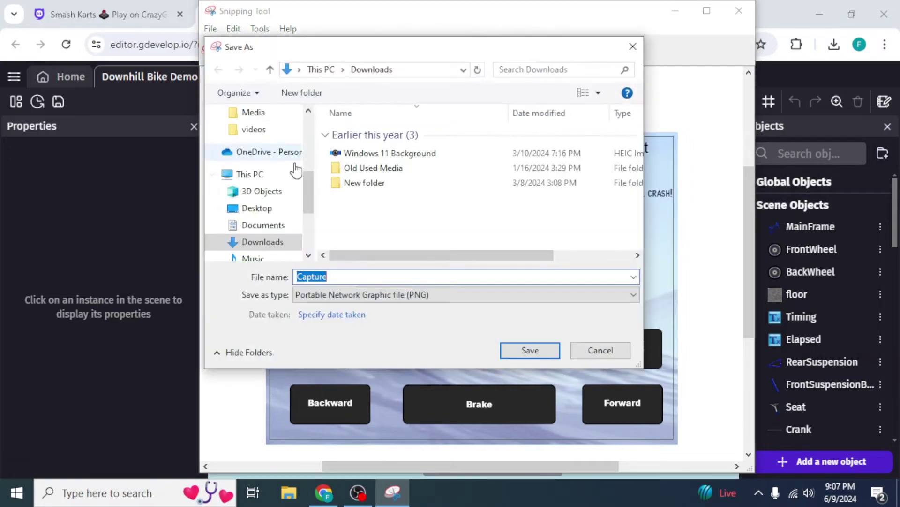
type("Game logo")
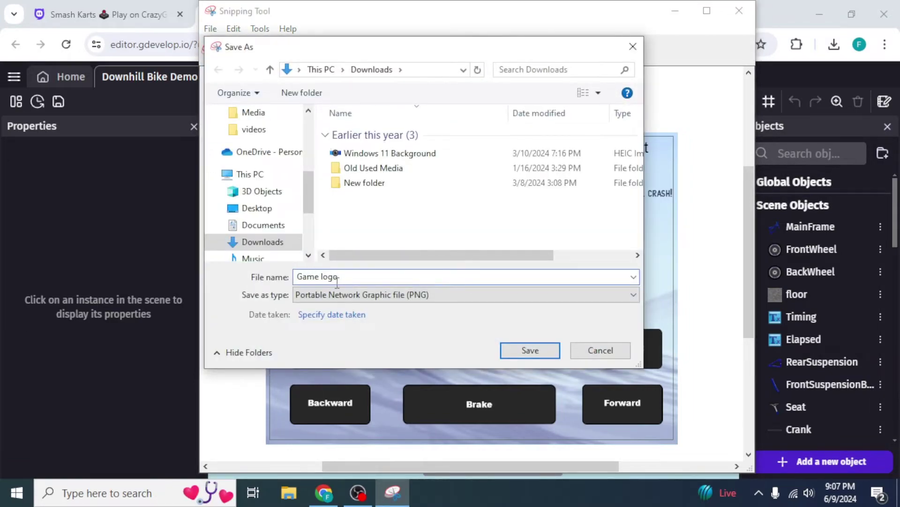
left_click(529, 351)
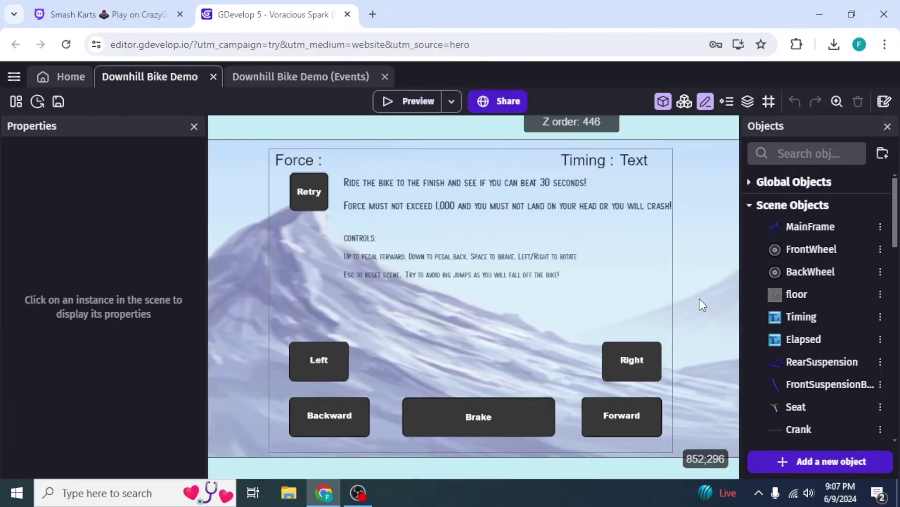
- Export the game as HTML5 for external websites and download the game.zip file
left_click(494, 102)
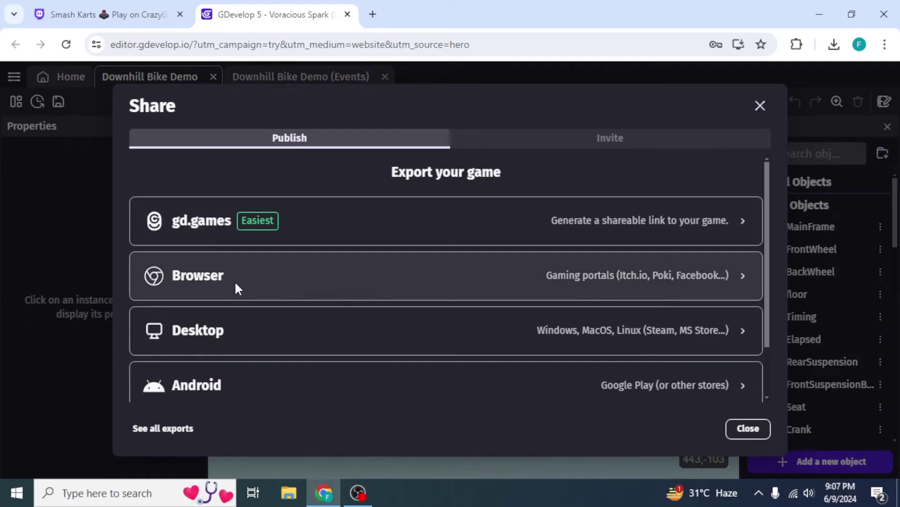
left_click(237, 287)
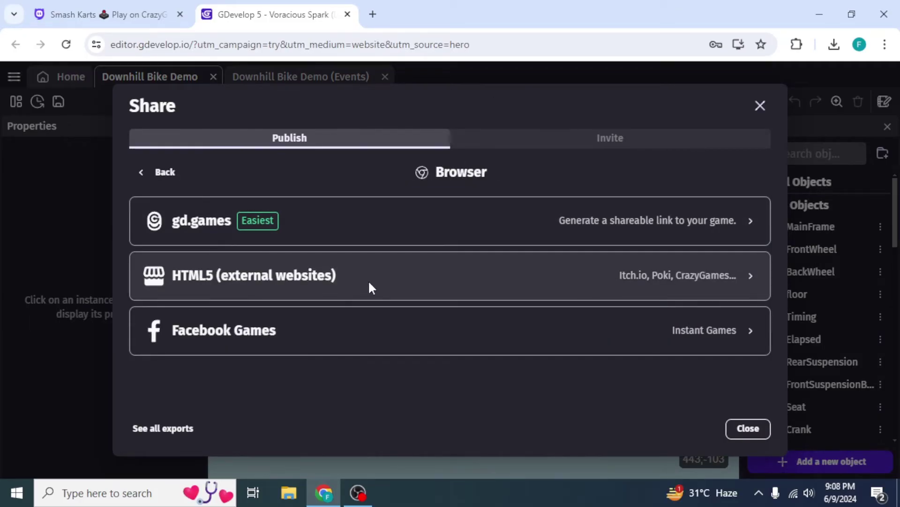
left_click(204, 289)
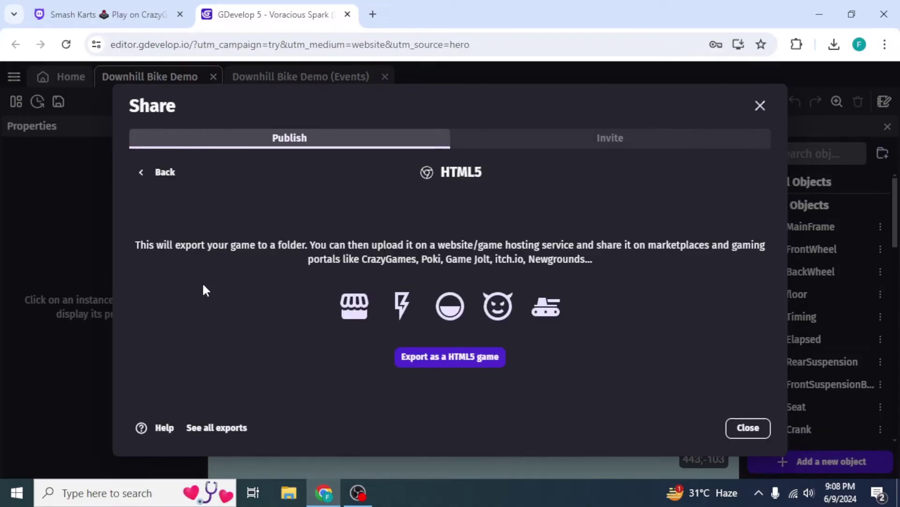
left_click(411, 365)
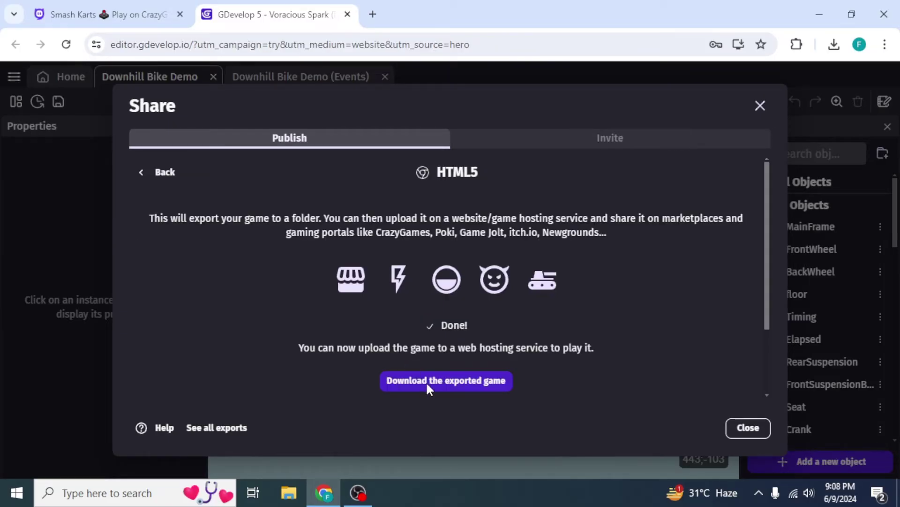
left_click(426, 382)
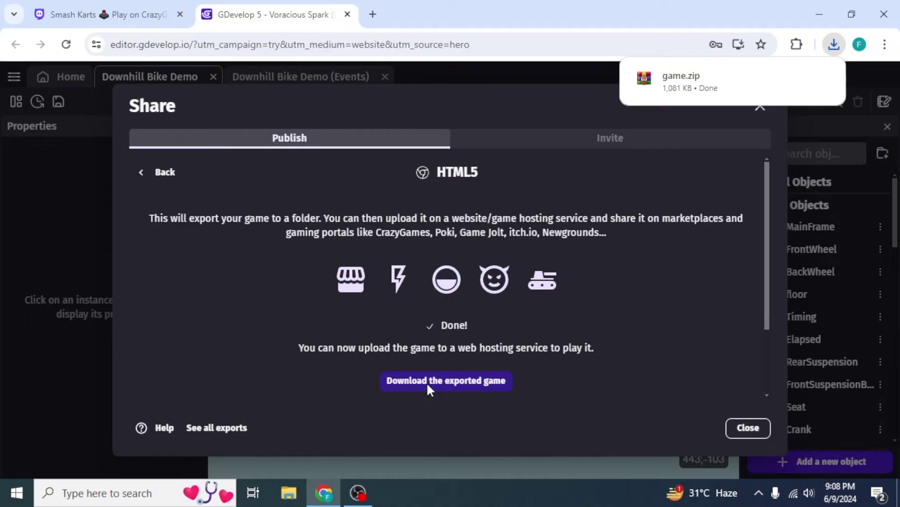
- Copy game.zip from Downloads into New folder (2) on drive D
left_click(289, 492)
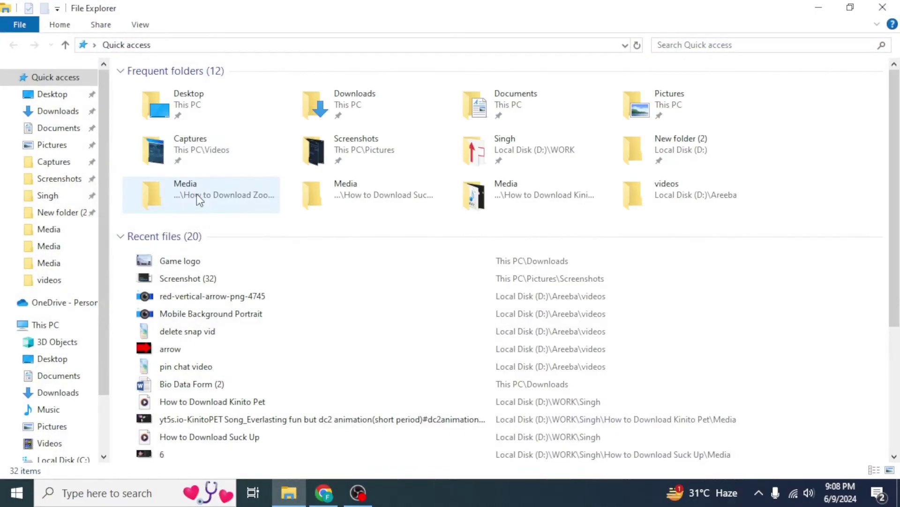
left_click(48, 112)
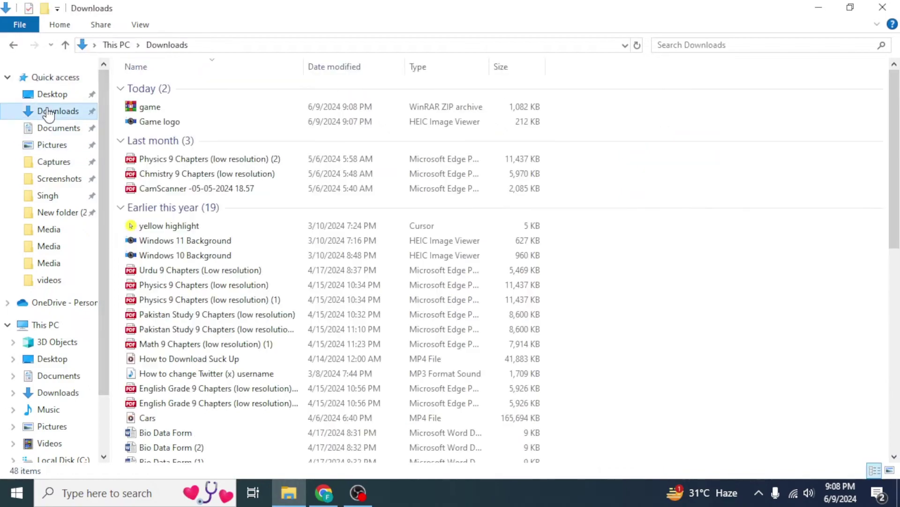
left_click(176, 111)
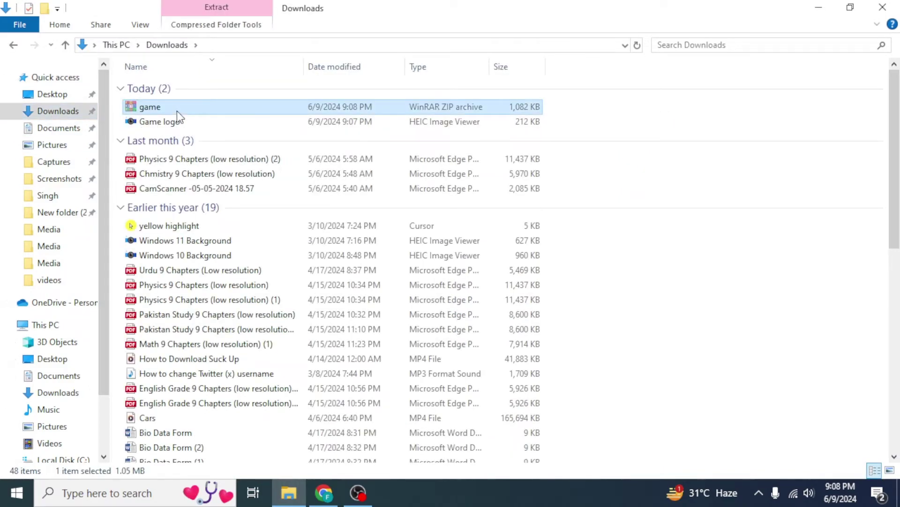
left_click(52, 213)
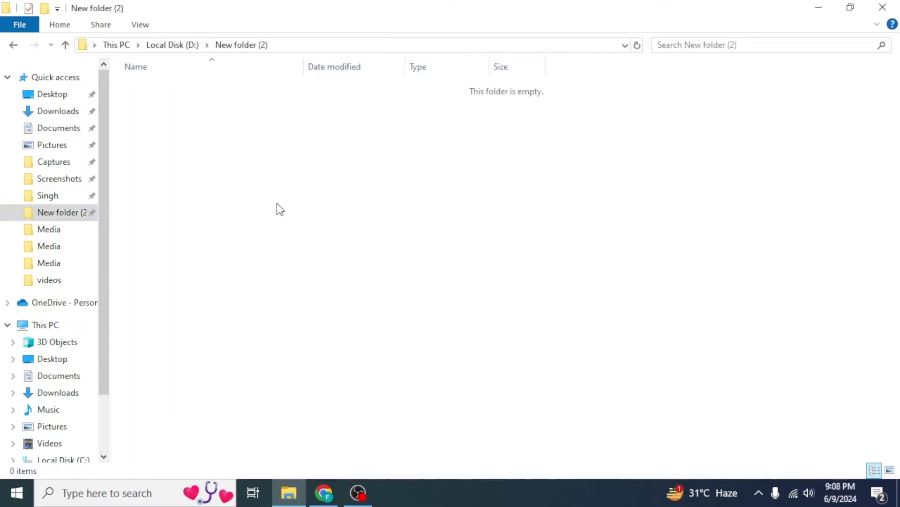
key("ctrl+v")
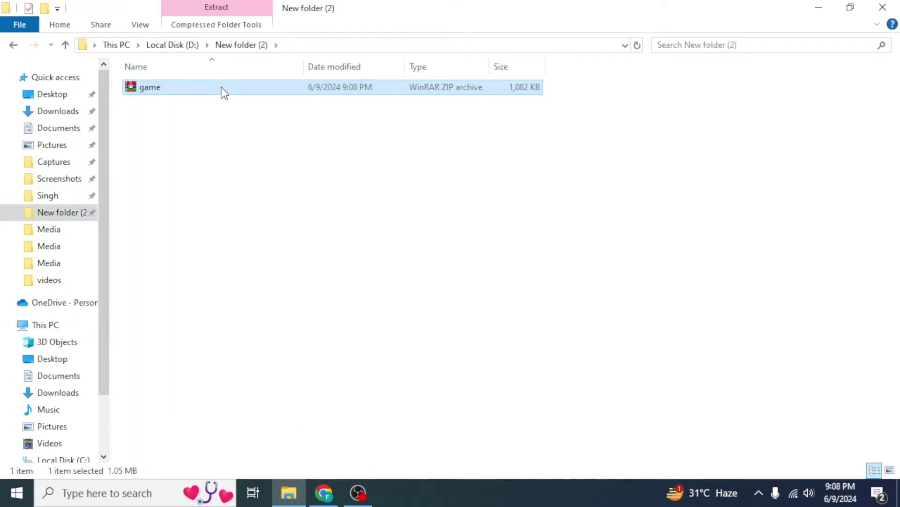
- Extract the game ZIP in New folder (2) and close File Explorer
right_click(222, 91)
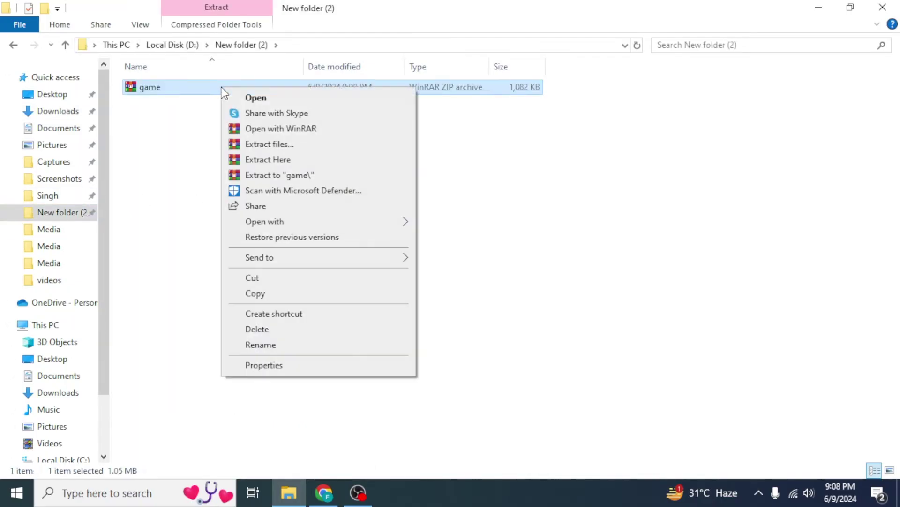
left_click(298, 162)
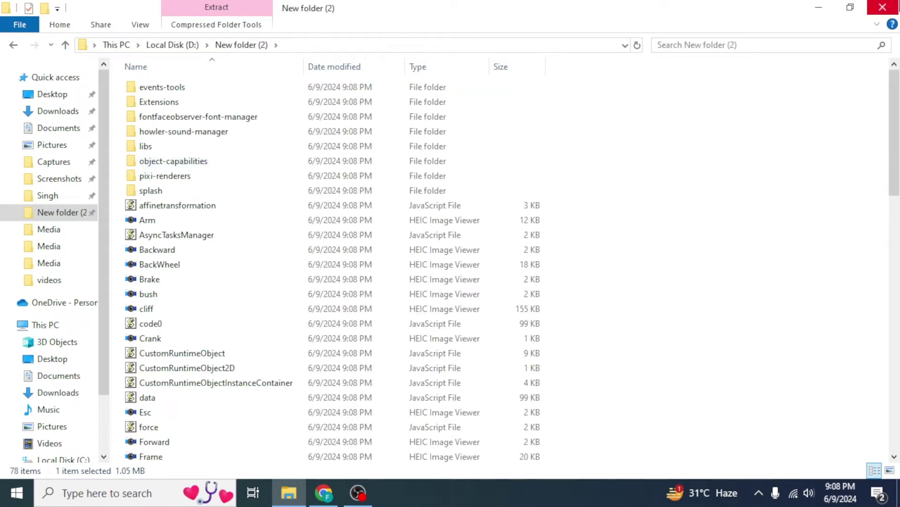
left_click(883, 7)
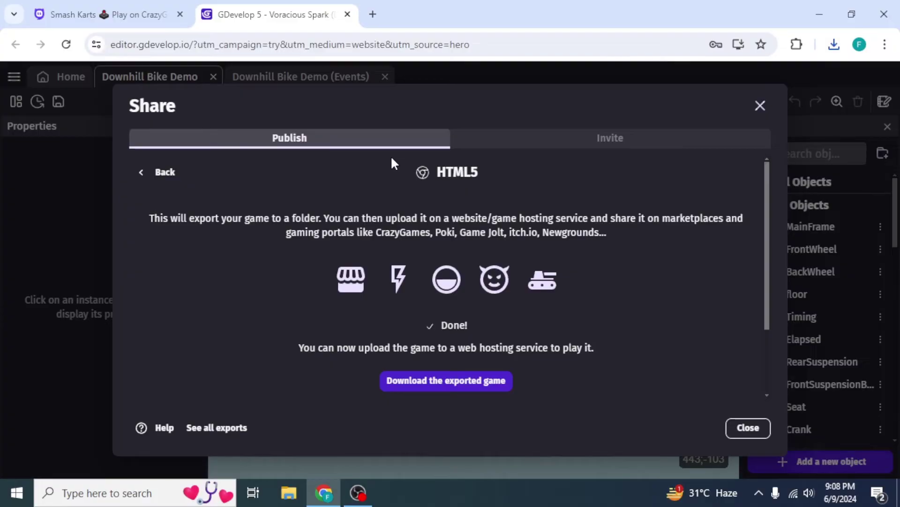
- Search Google for 'crazy games developer' in a new Chrome tab
left_click(372, 14)
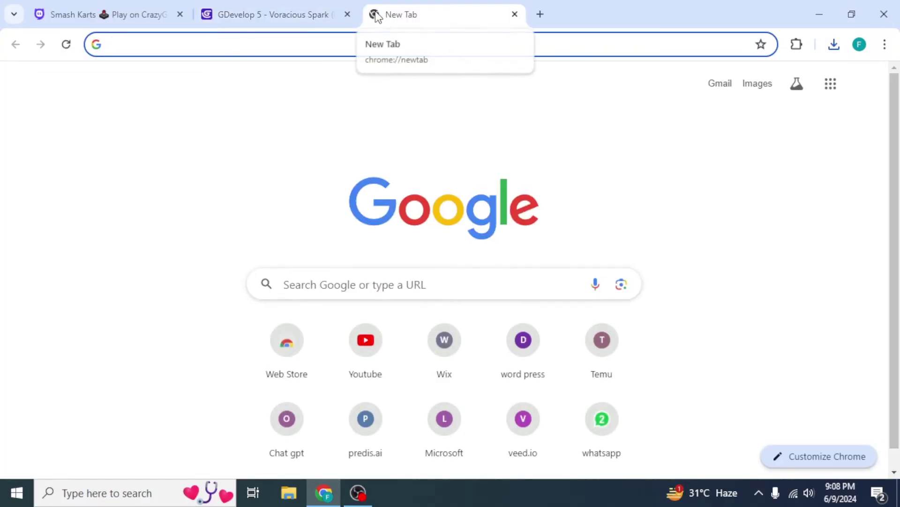
type("crazy games")
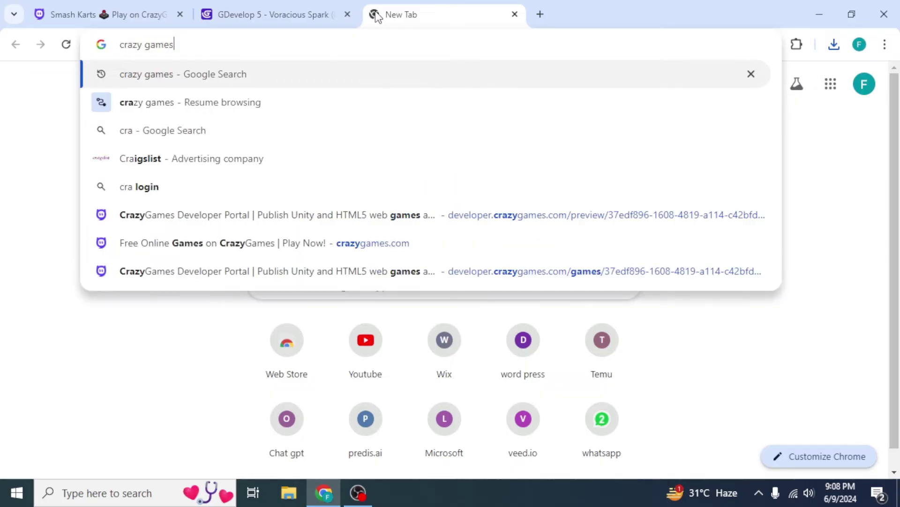
type(" developer")
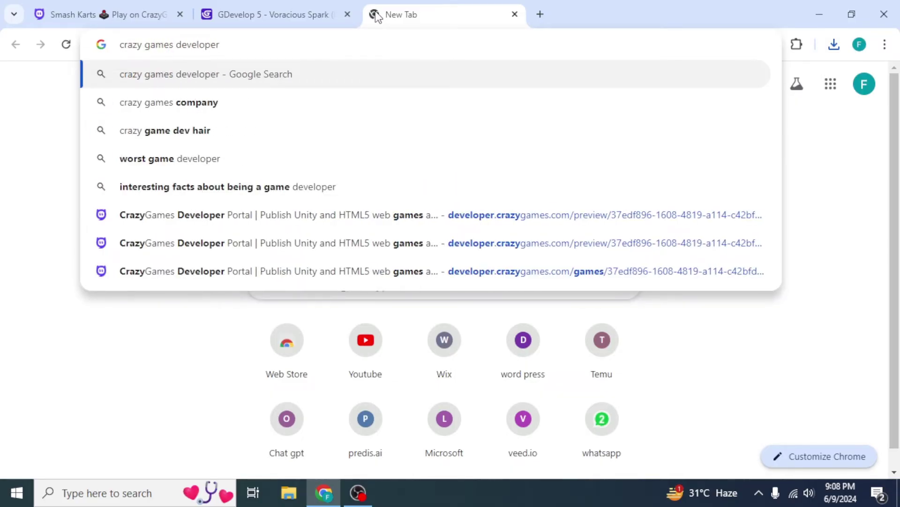
key("Return")
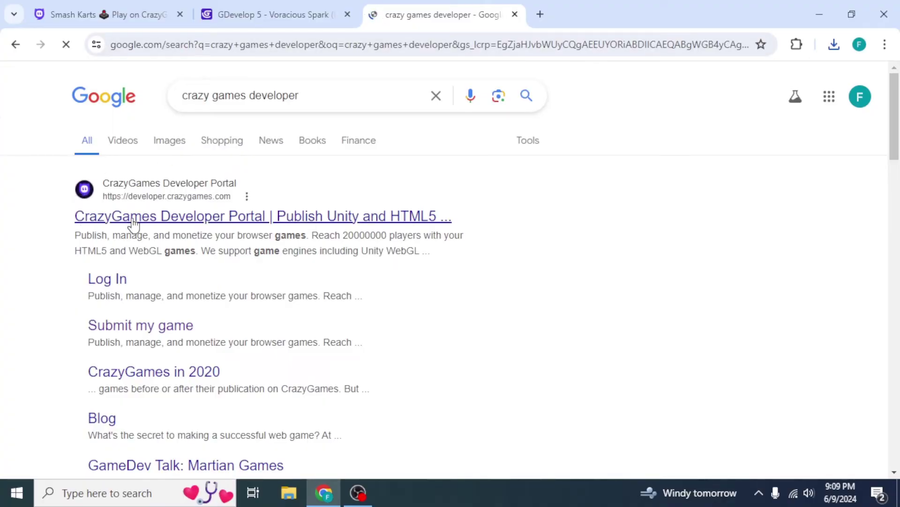
- Go to the CrazyGames Developer Portal, complete sign-up, and start a new game submission
left_click(214, 217)
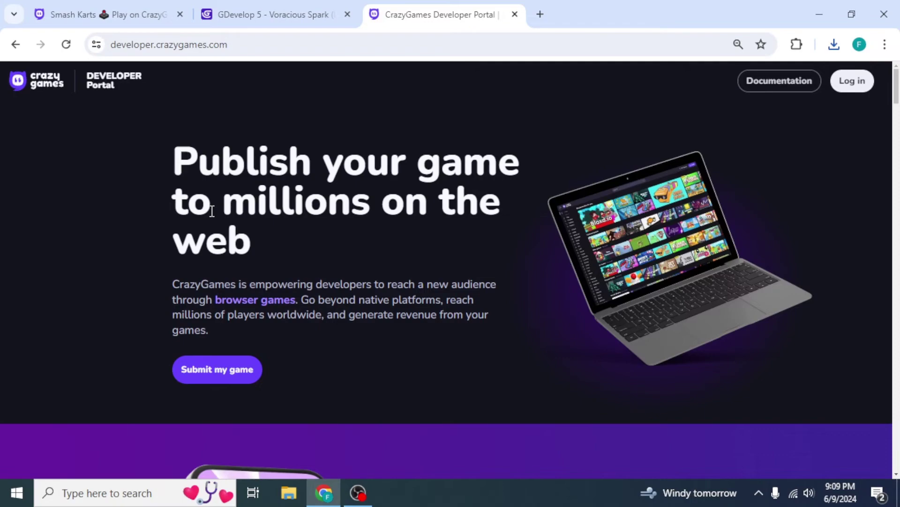
left_click(212, 366)
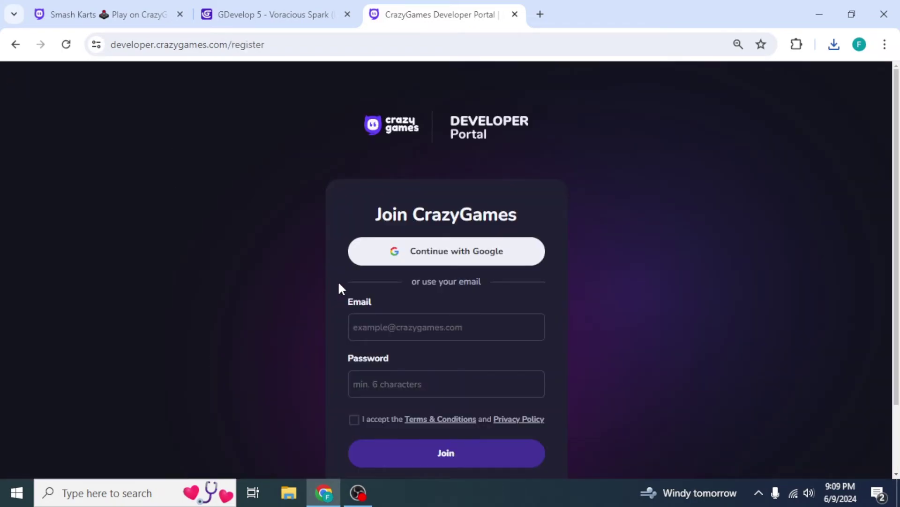
left_click(418, 253)
left_click(480, 307)
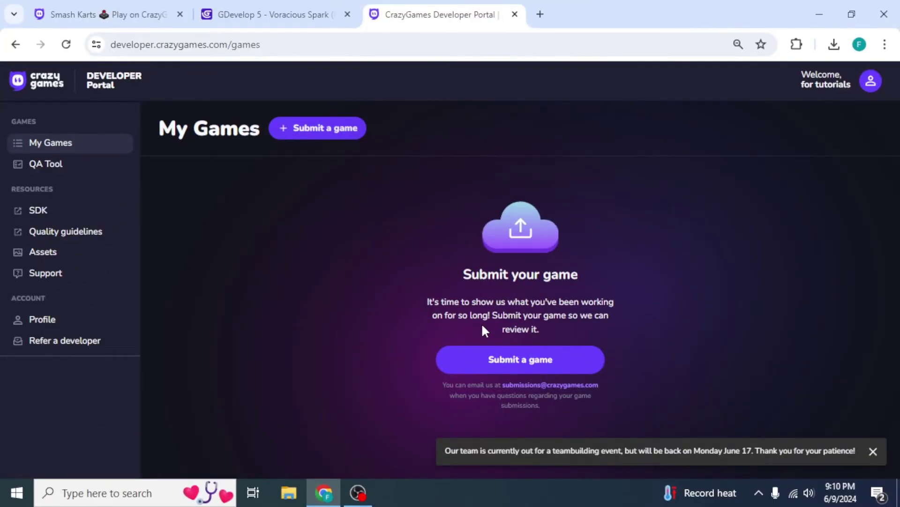
left_click(574, 365)
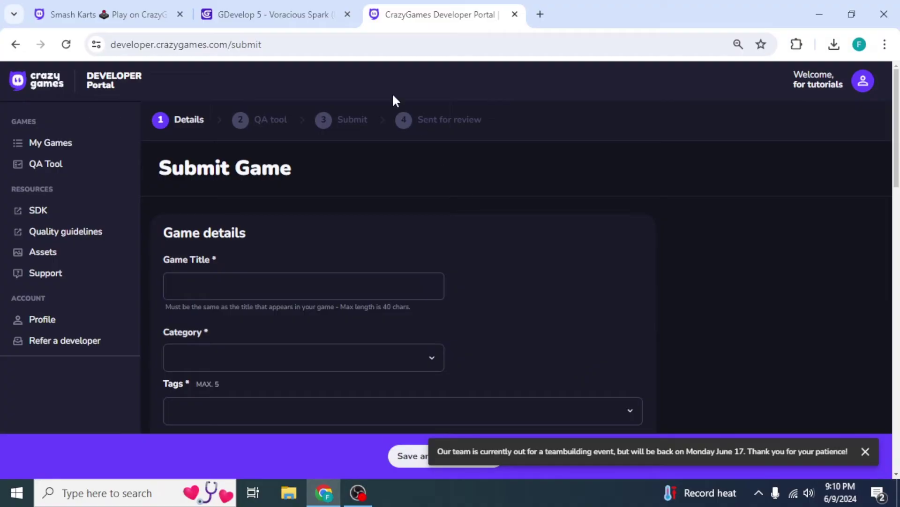
- Close GDevelop's export dialog and copy the full game name from the project's Game properties
left_click(303, 11)
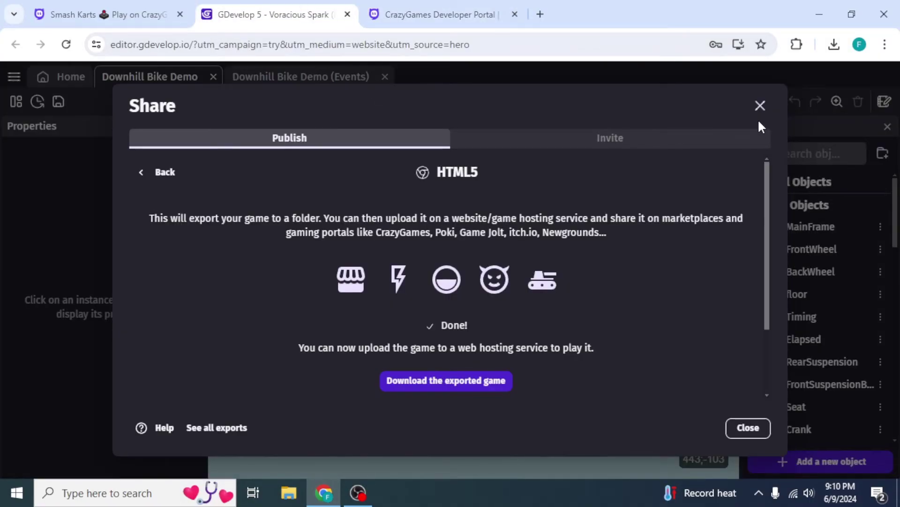
left_click(761, 107)
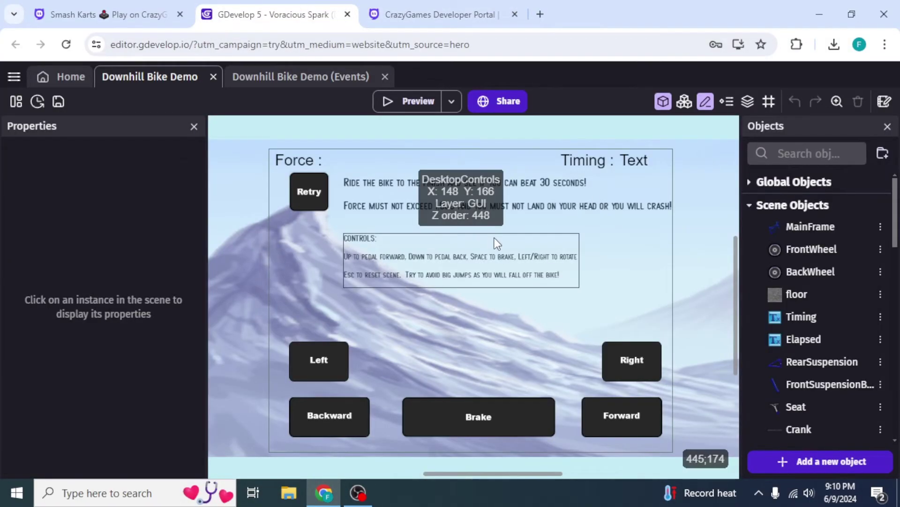
left_click(17, 101)
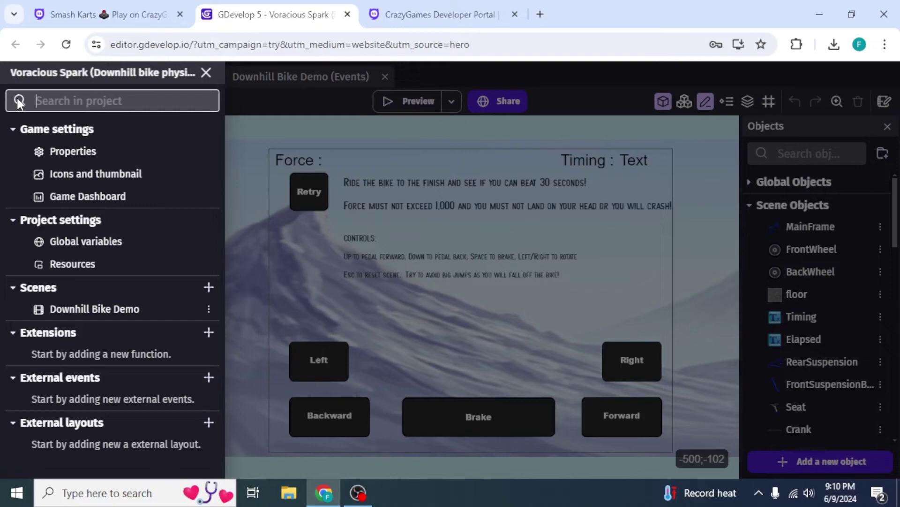
left_click(71, 157)
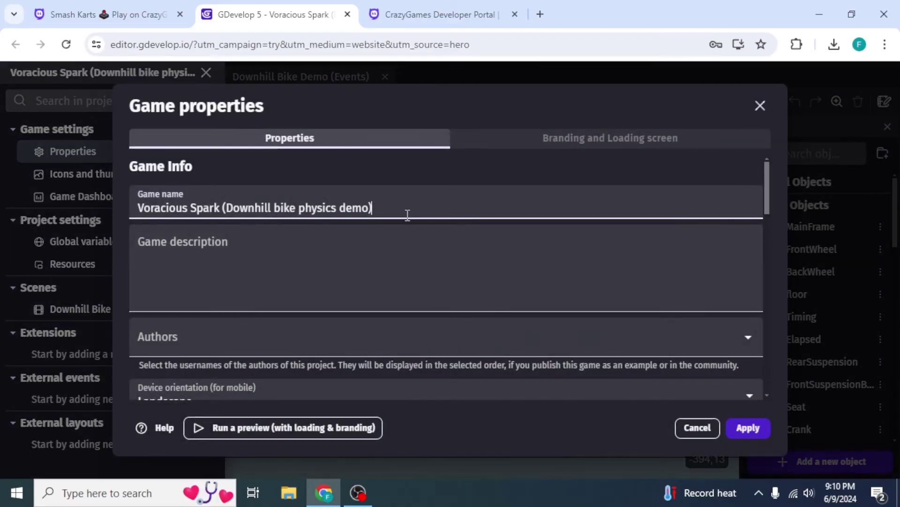
left_click_drag(386, 206, 133, 211)
key("ctrl+c")
left_click(389, 2)
left_click(305, 289)
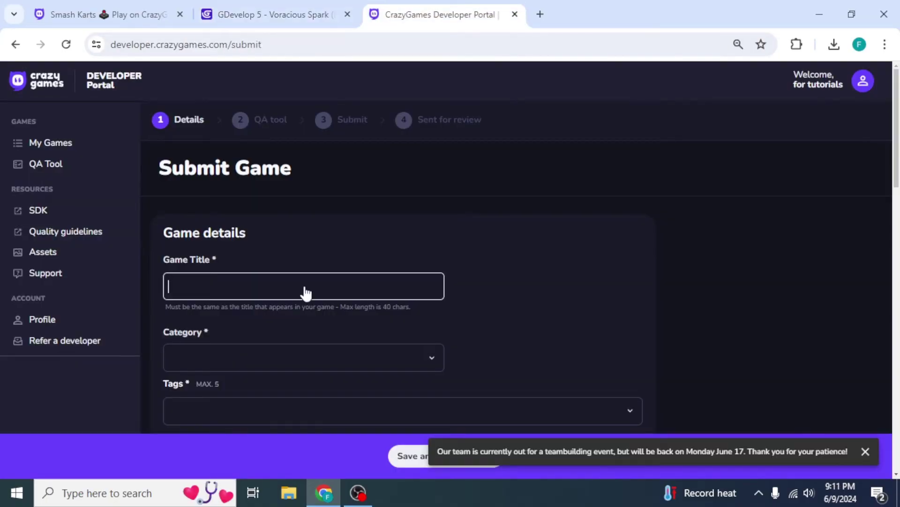
- Title the game 'Voracious Spark (Downhill bike)' and set its category to Puzzle
key("ctrl+v")
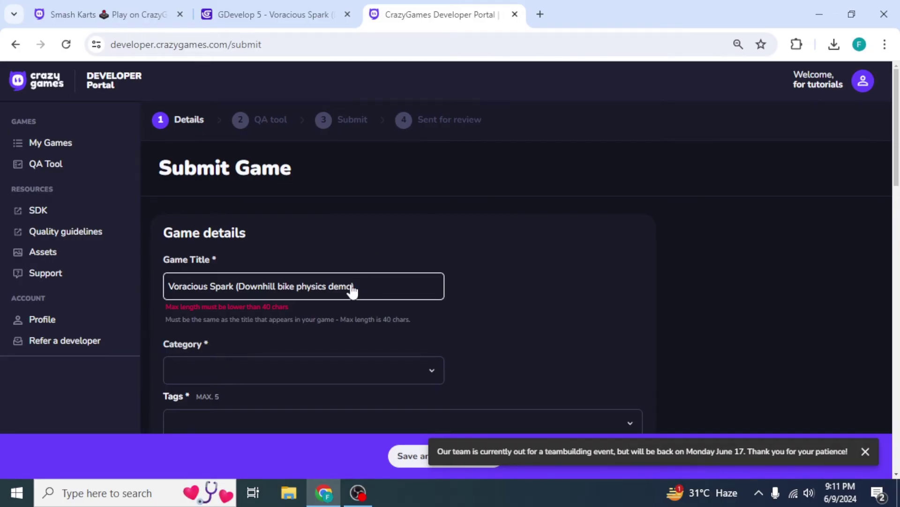
left_click_drag(351, 289, 296, 292)
key("BackSpace")
scroll(470, 245, "down", 2)
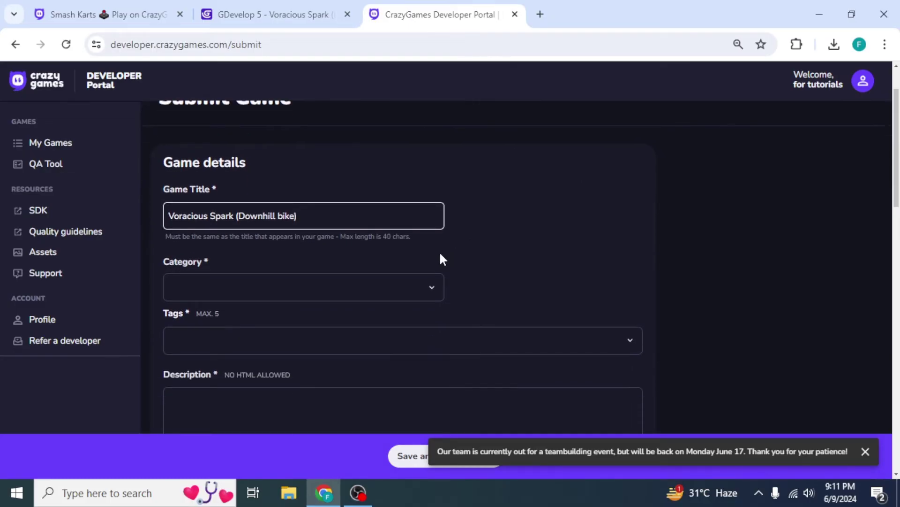
left_click(393, 289)
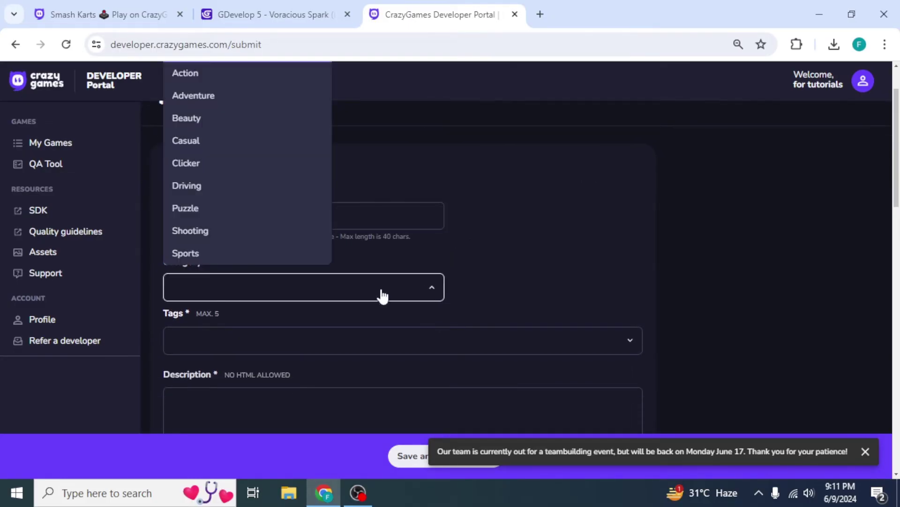
left_click(257, 211)
- Add the tags 1 Player, Airplane, Alien, Animal and Arcade
scroll(282, 278, "down", 2)
left_click(275, 270)
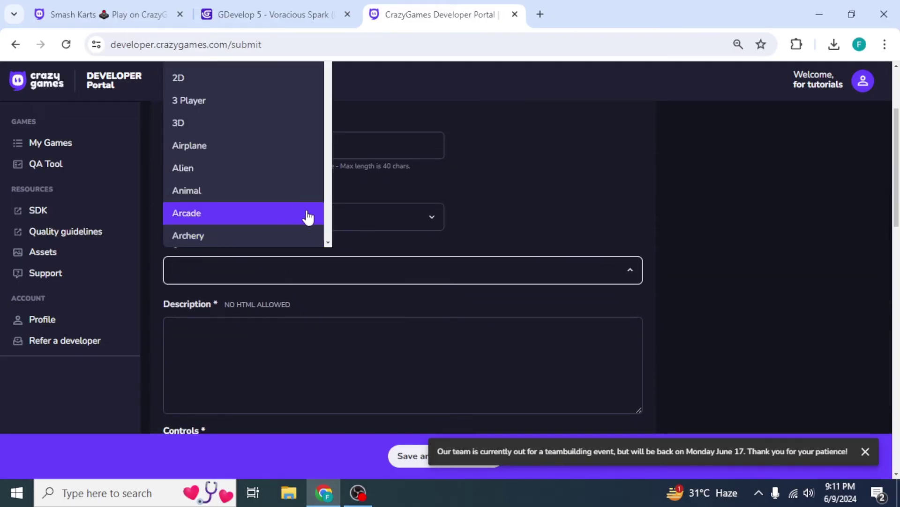
scroll(375, 225, "up", 2)
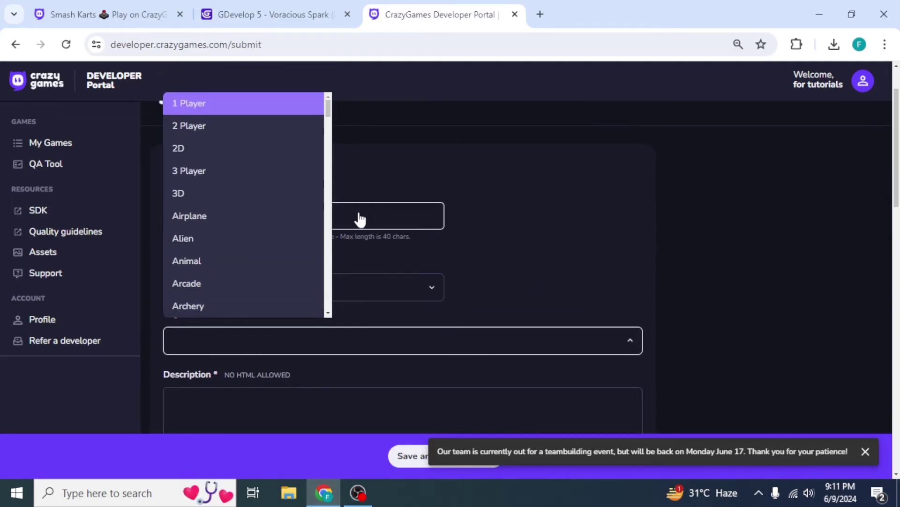
left_click(260, 111)
left_click(242, 217)
left_click(242, 240)
left_click(243, 262)
left_click(254, 285)
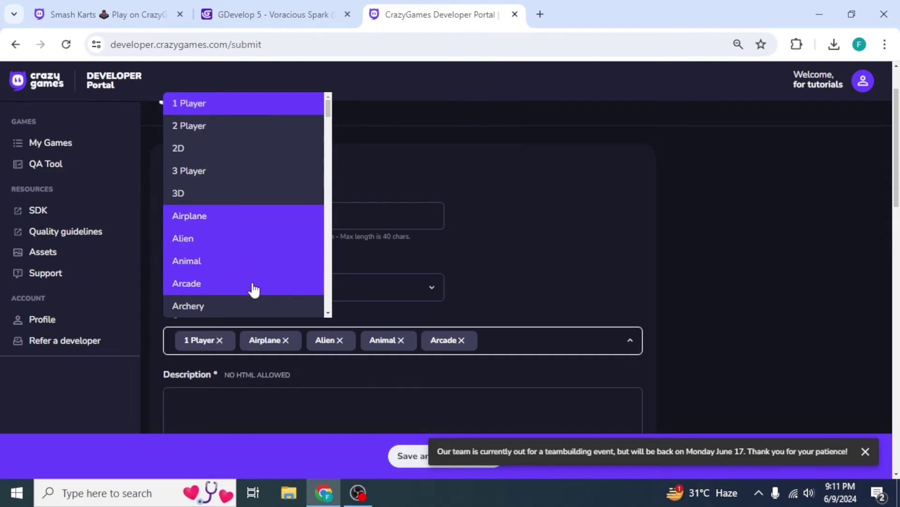
left_click(554, 264)
scroll(535, 268, "down", 3)
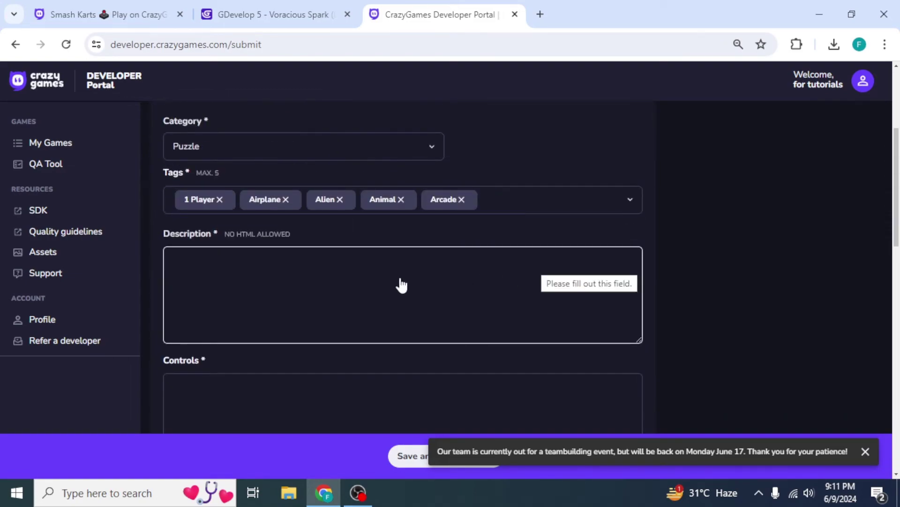
left_click(344, 276)
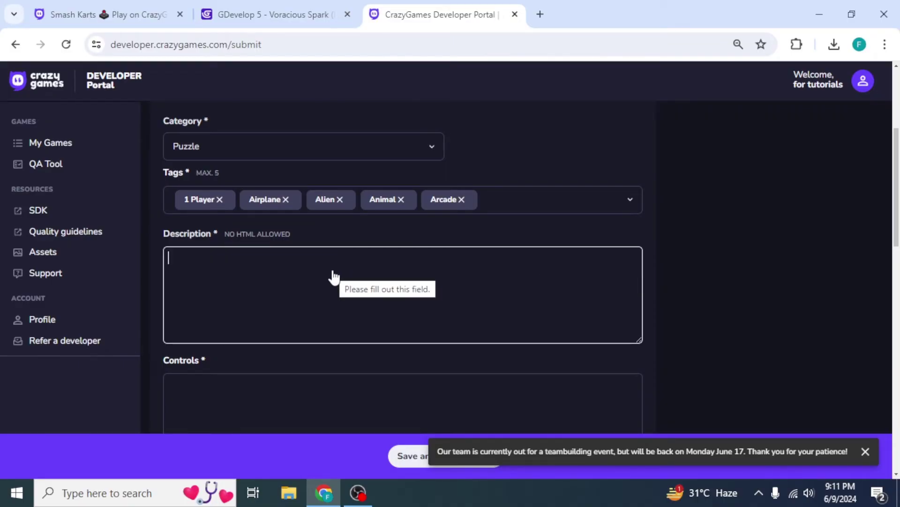
left_click(297, 3)
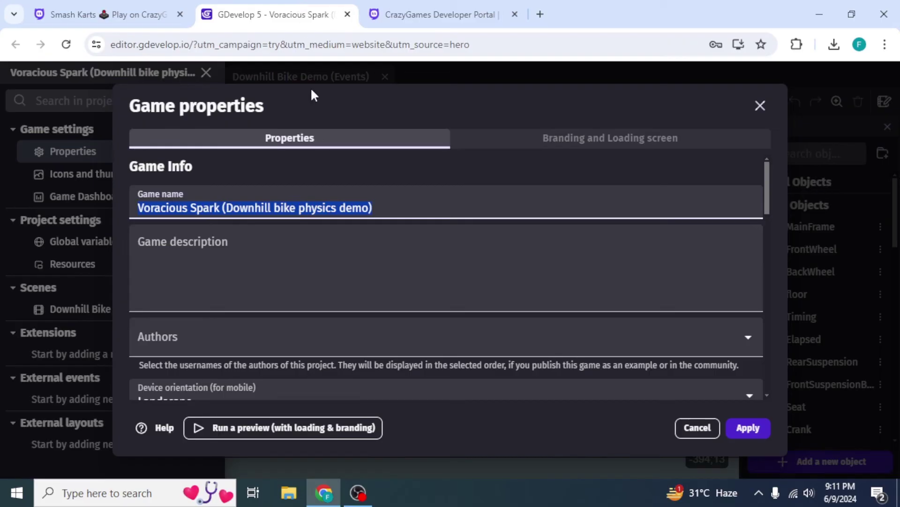
left_click(346, 246)
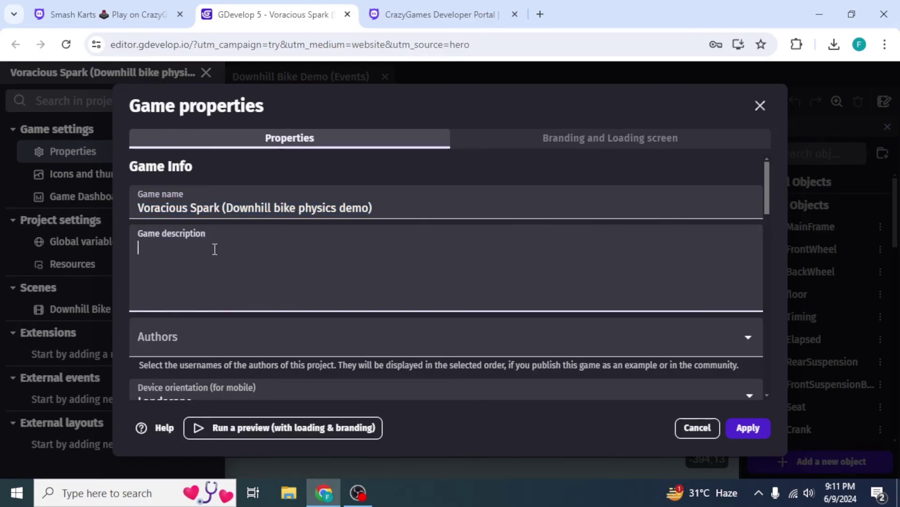
left_click(452, 0)
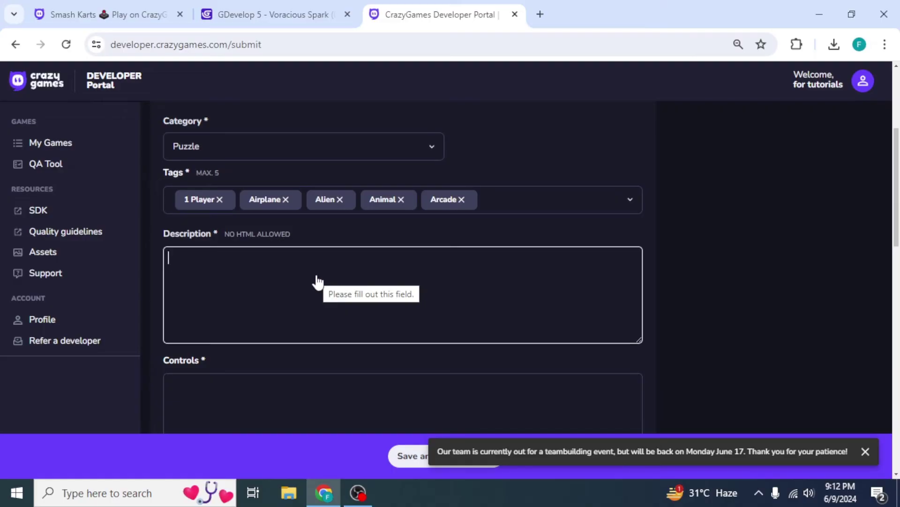
- Enter the description 'This is an entertaining game which makes you enjoy.'
type("This is an entertaining game which makes you enjoy.")
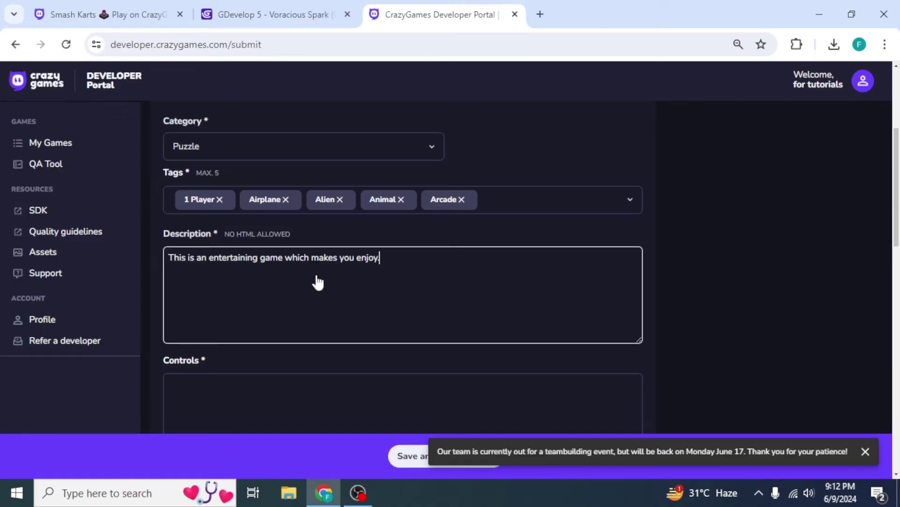
scroll(428, 263, "down", 3)
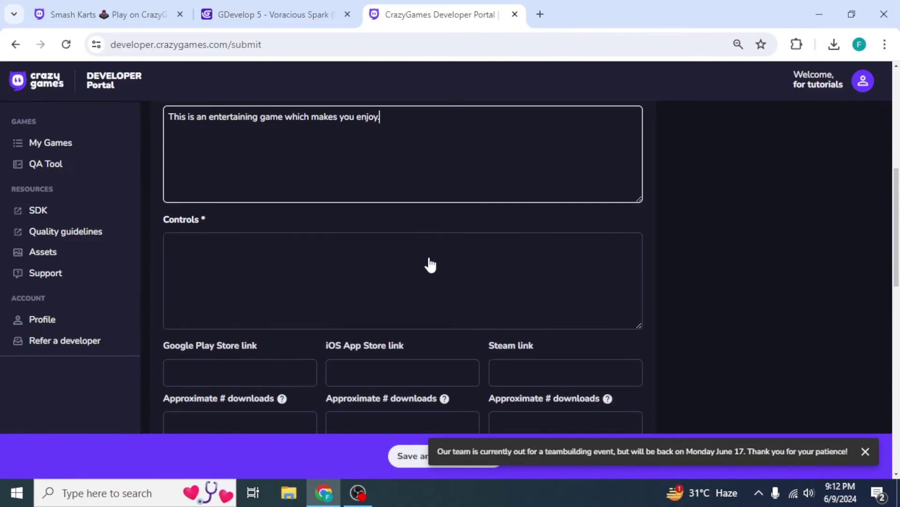
left_click(360, 280)
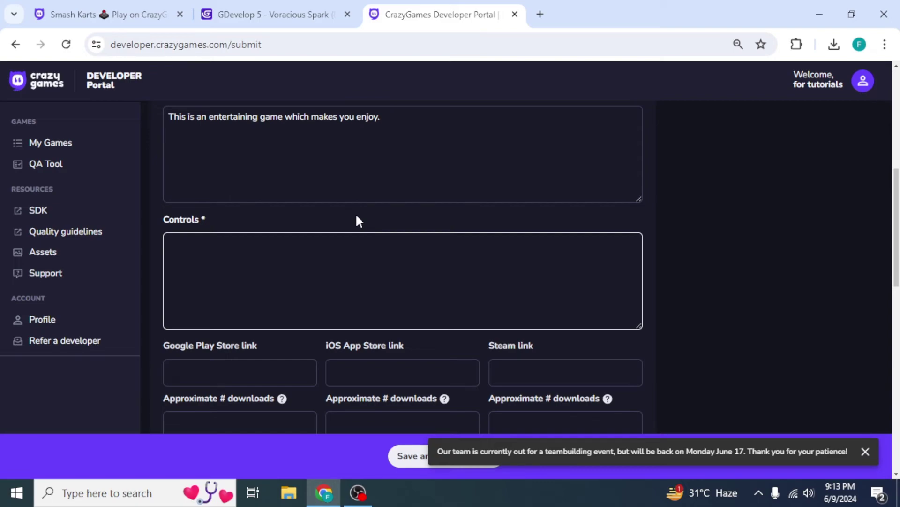
- List the four arrow keys as controls and set the game type to HTML5
type("Left Arrow, Right Arrow, Up Arrow, Down Arrow")
scroll(680, 236, "down", 5)
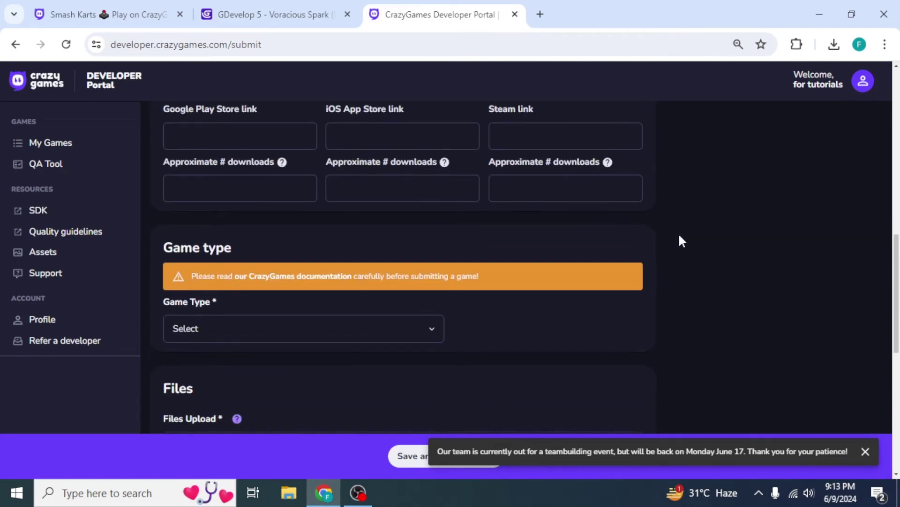
scroll(679, 233, "down", 1)
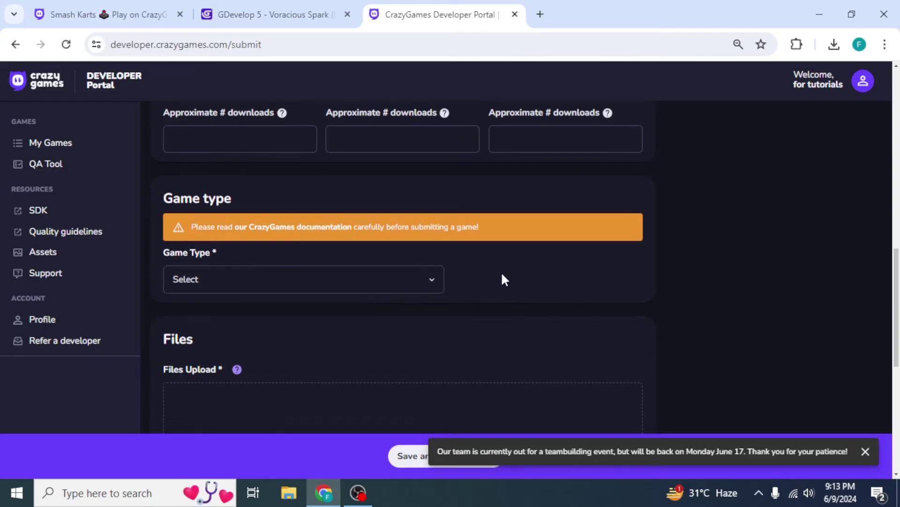
scroll(504, 280, "down", 3)
scroll(503, 279, "up", 2)
left_click(410, 216)
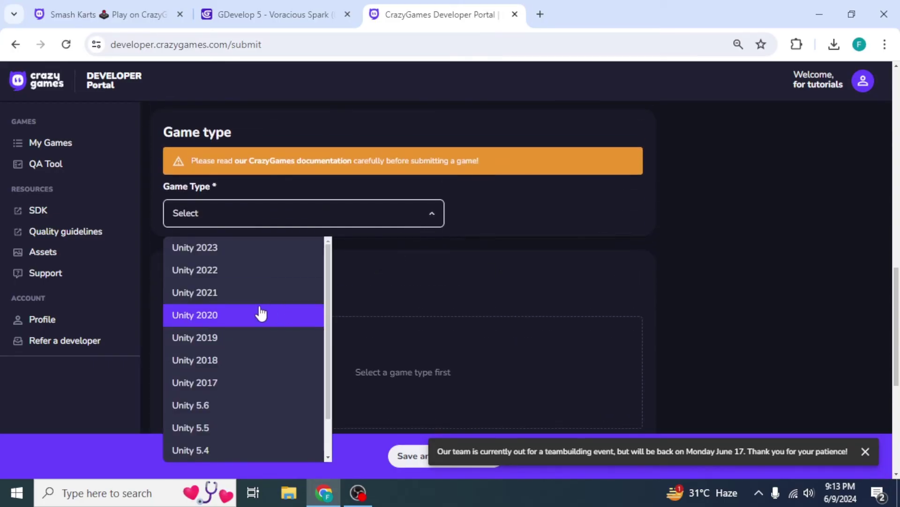
scroll(260, 313, "down", 1)
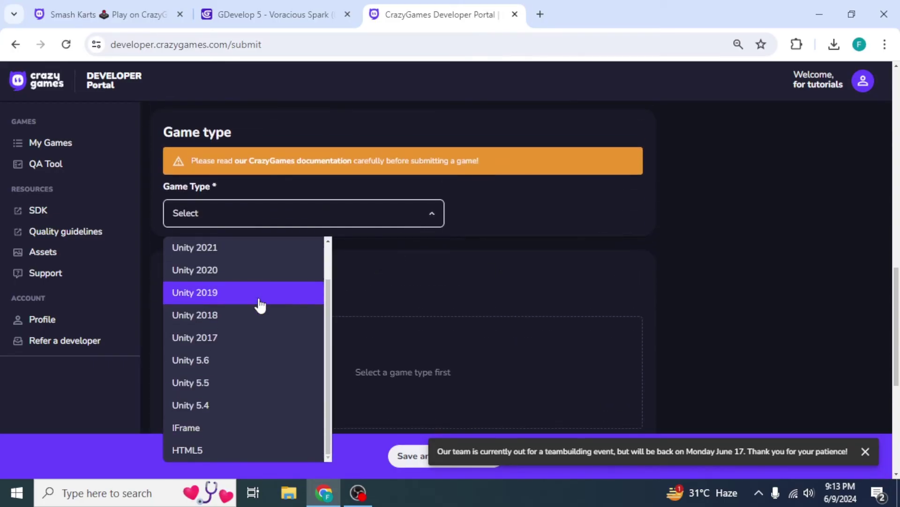
left_click(239, 452)
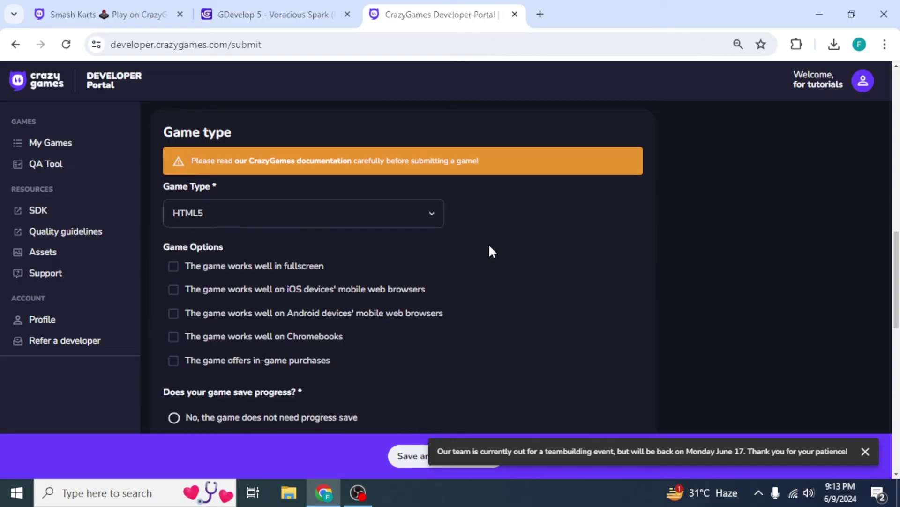
- Check fullscreen, Android and Chromebook support, then check the 1920x1080 landscape cover size
left_click(237, 267)
left_click(222, 314)
left_click(224, 336)
scroll(502, 299, "down", 7)
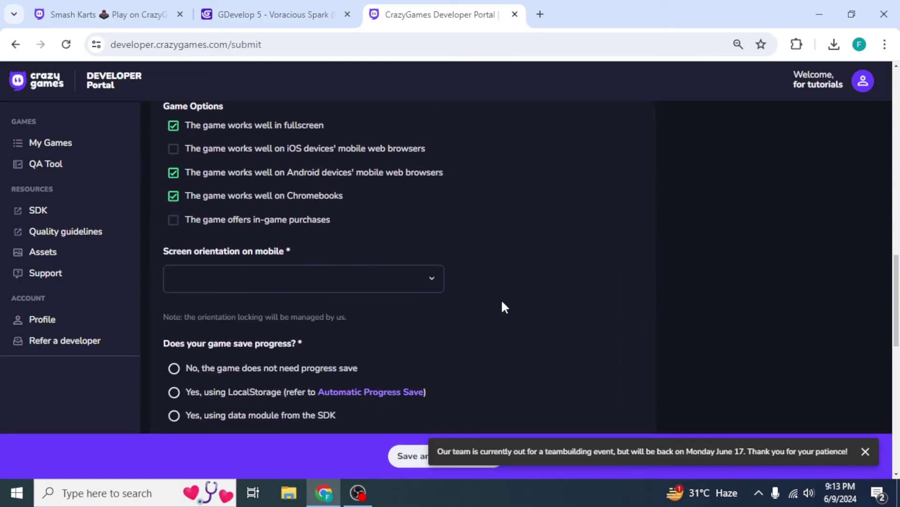
scroll(517, 322, "down", 7)
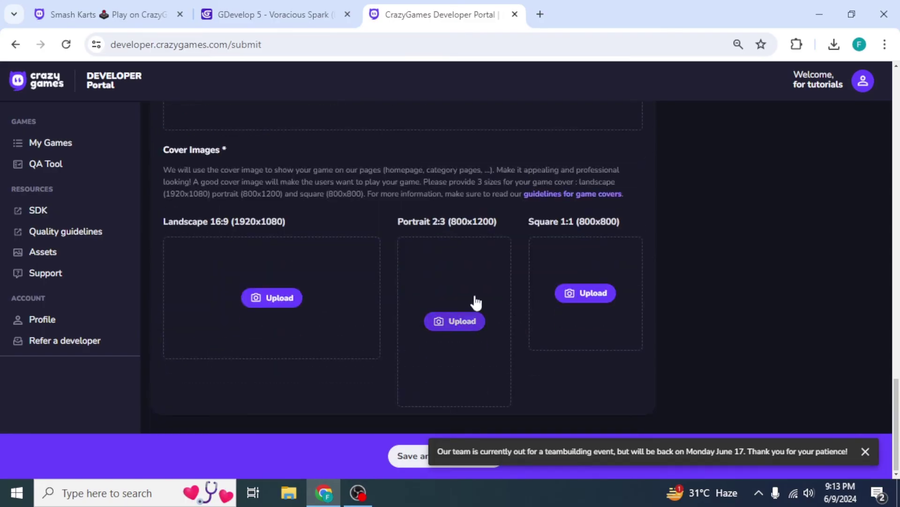
left_click_drag(283, 221, 238, 221)
left_click(300, 225)
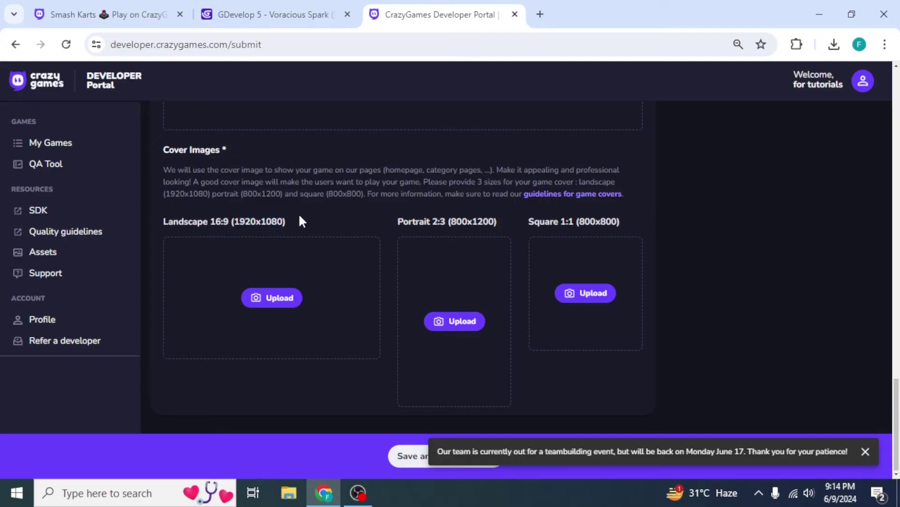
- Search Google for 'resize image' in a new Chrome tab
left_click(546, 13)
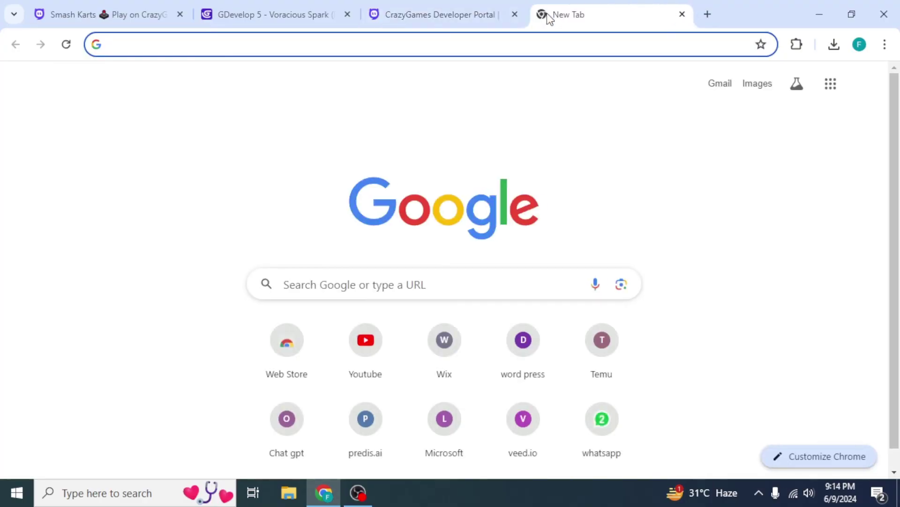
type("re")
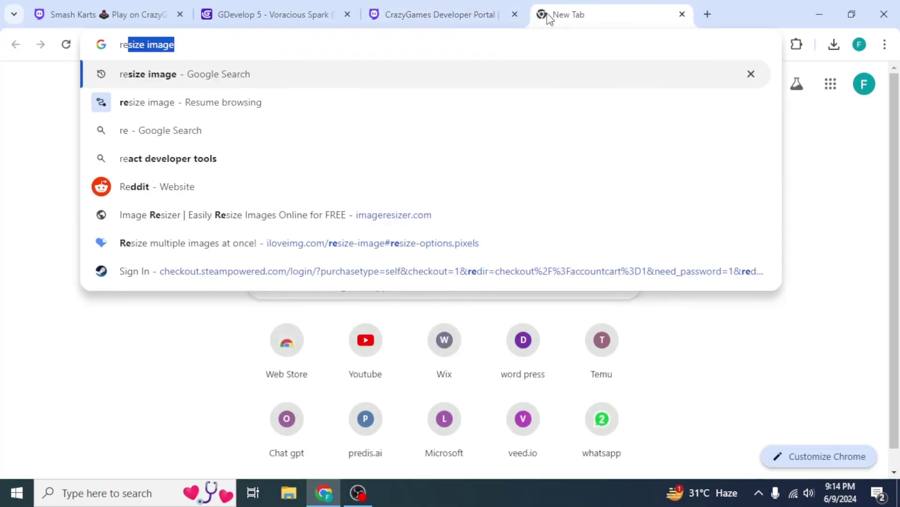
type("size image")
key("Return")
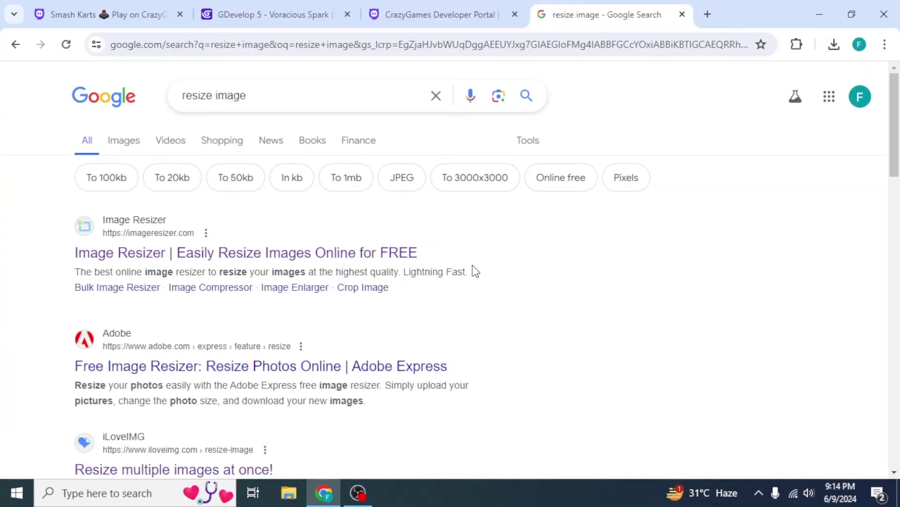
scroll(472, 266, "down", 1)
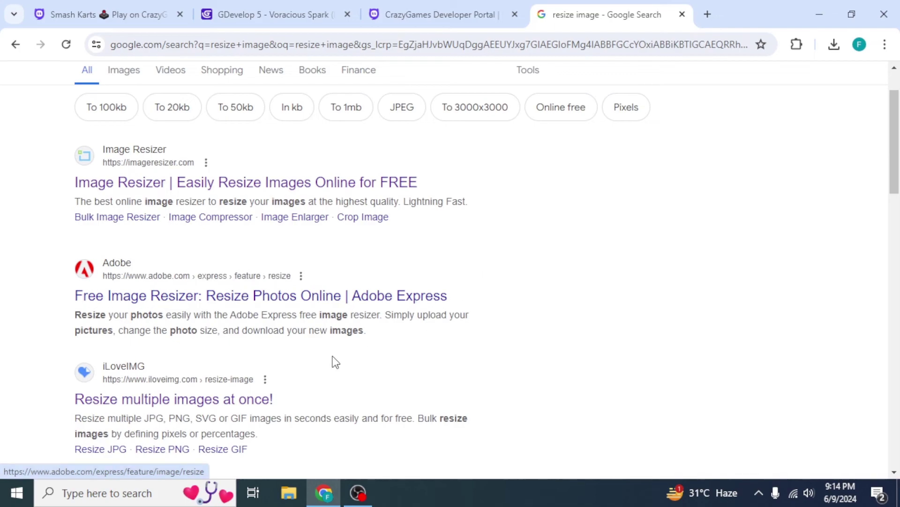
- Load the Game logo image into iLoveIMG's Resize IMAGE tool with aspect ratio unlocked
left_click(267, 397)
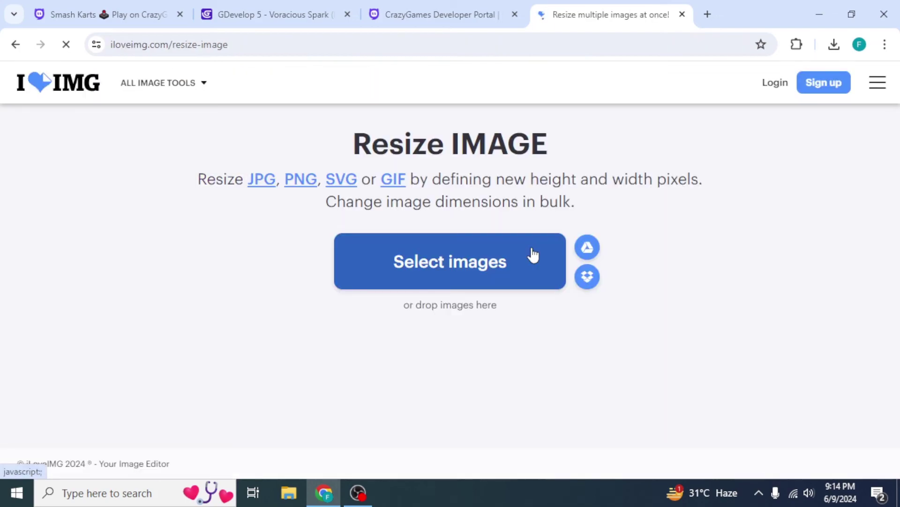
left_click(534, 255)
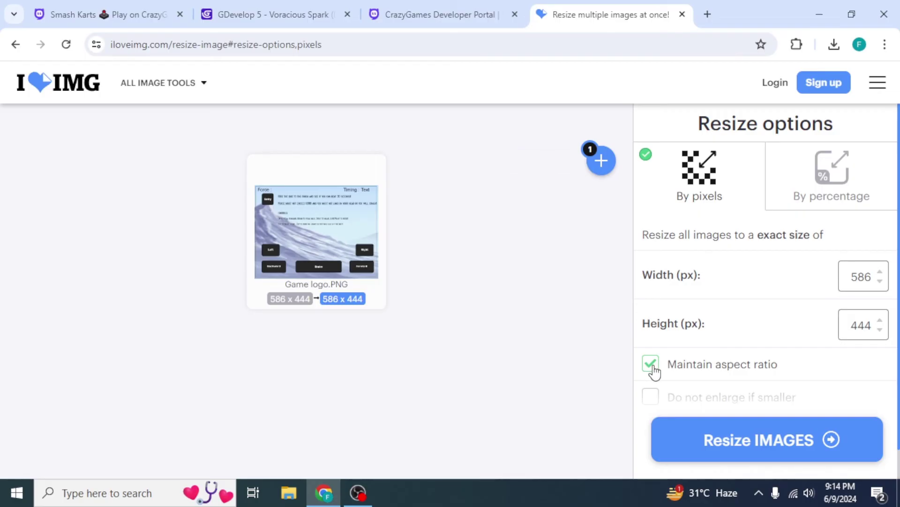
left_click(651, 364)
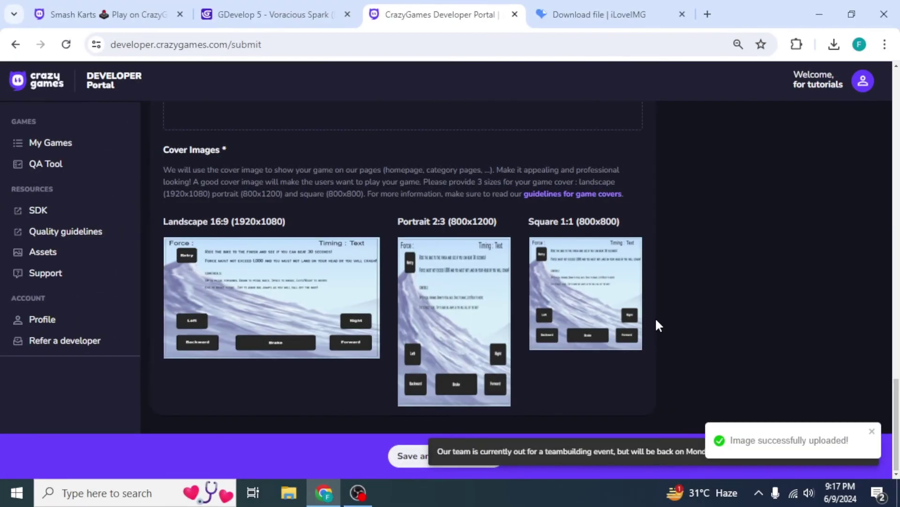
- Scroll back up to the Files Upload section and bring up File Explorer
scroll(656, 321, "up", 5)
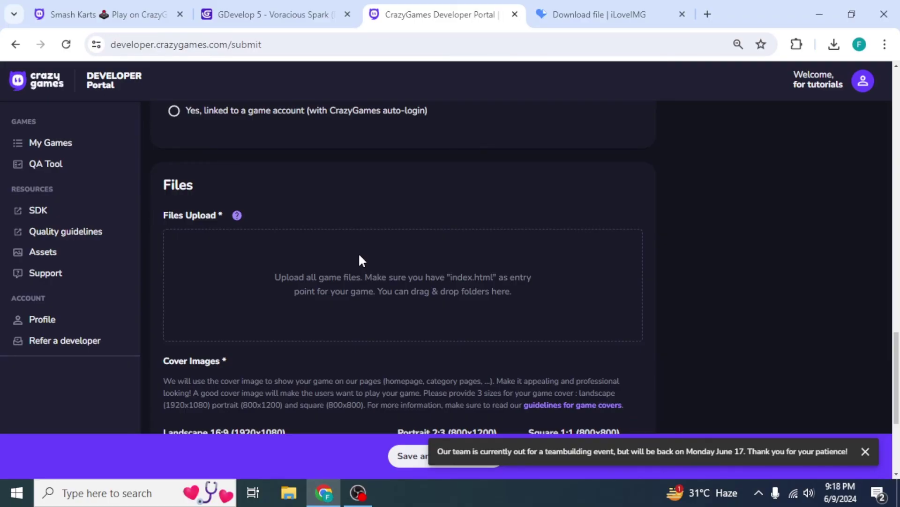
left_click(288, 497)
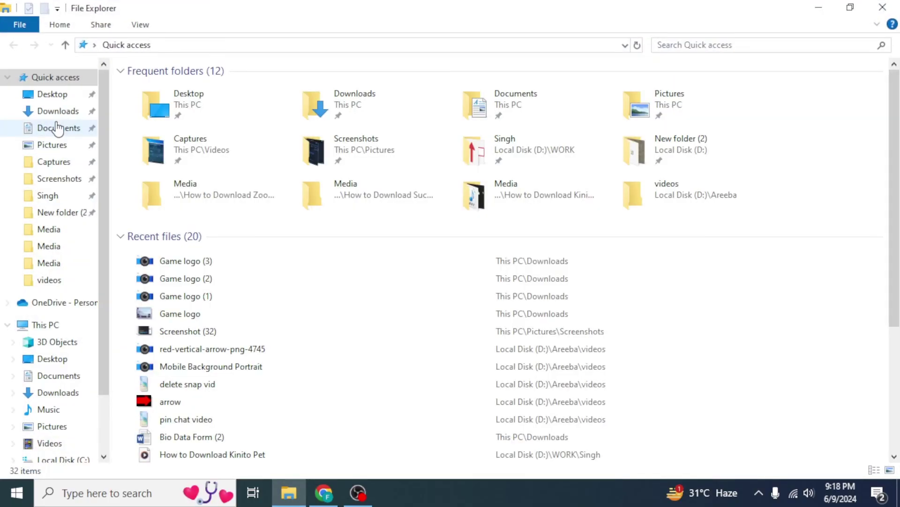
- Drag all 77 files from New folder (2), except the game zip, into the Files Upload area
left_click(61, 212)
key("ctrl+a")
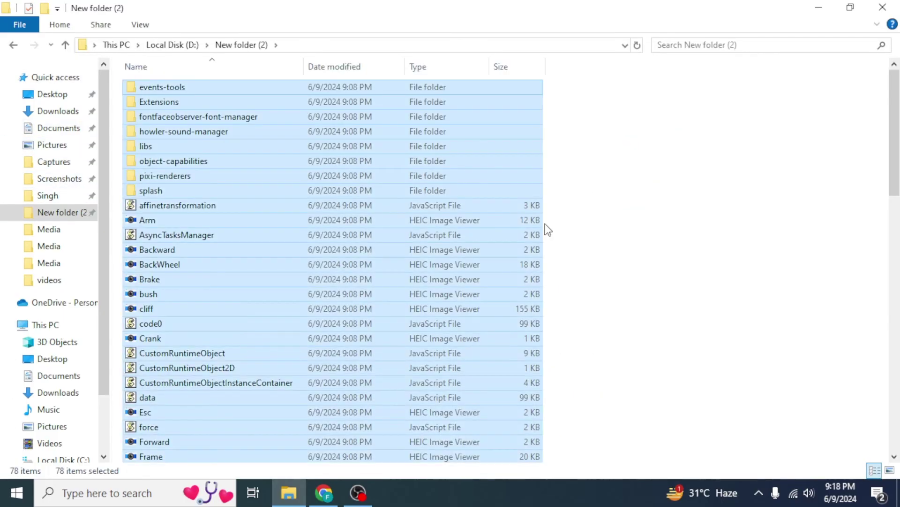
scroll(337, 334, "down", 6)
left_click(269, 249, "ctrl")
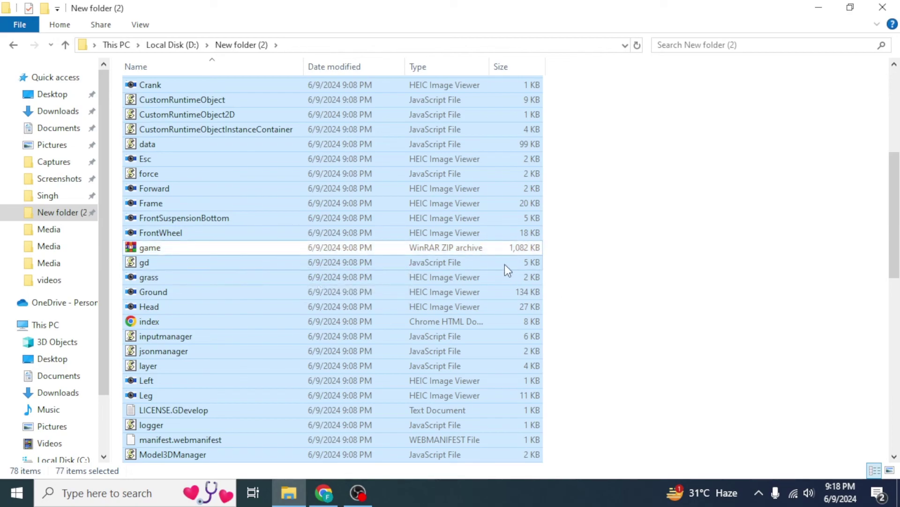
left_click_drag(505, 263, 392, 295)
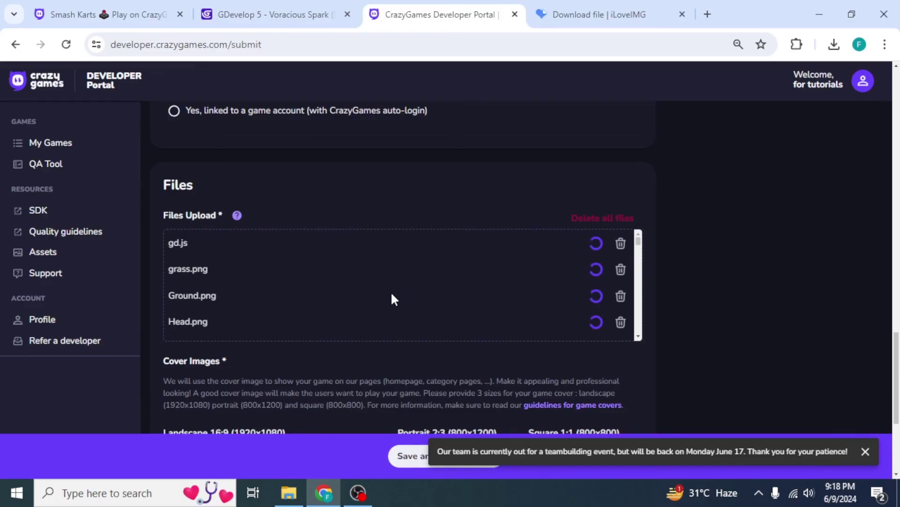
- Once uploads finish, set Screen orientation on mobile to LANDSCAPE and save the draft
scroll(641, 247, "down", 1)
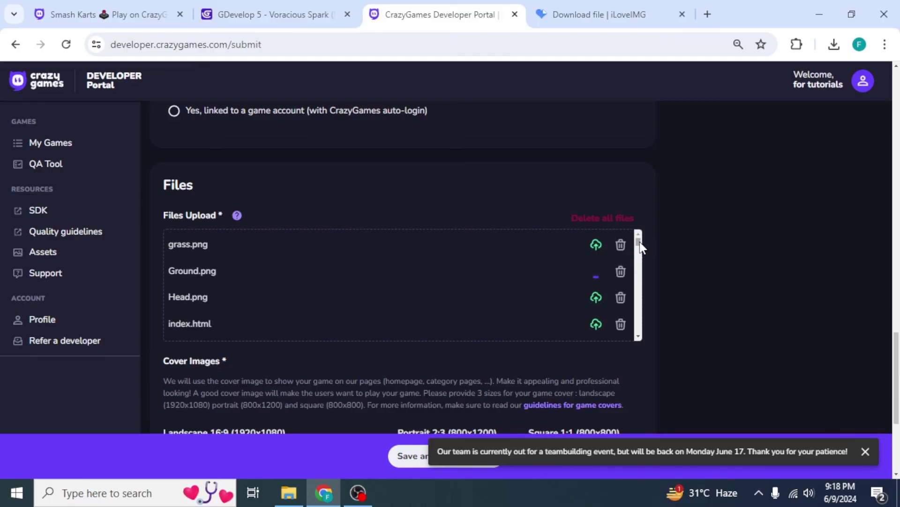
scroll(641, 244, "down", 3)
left_click_drag(641, 243, 661, 339)
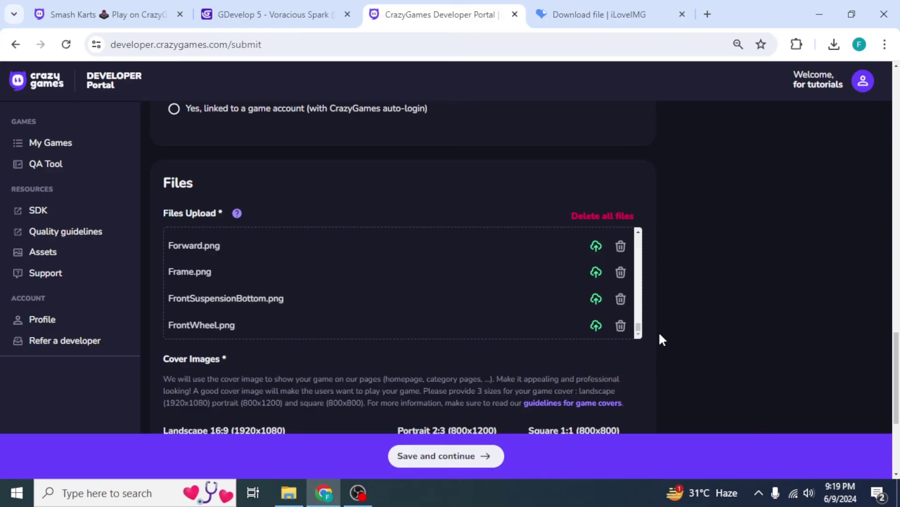
scroll(662, 338, "up", 8)
scroll(659, 338, "down", 1)
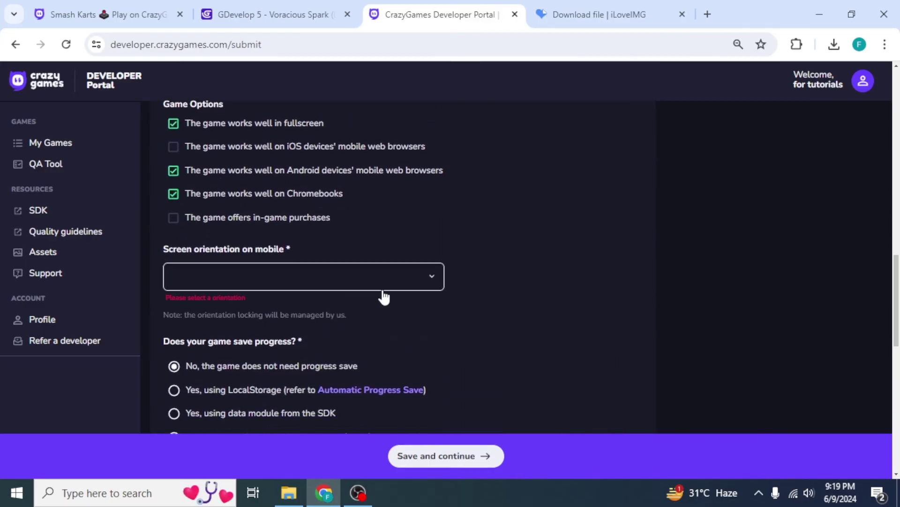
left_click(364, 277)
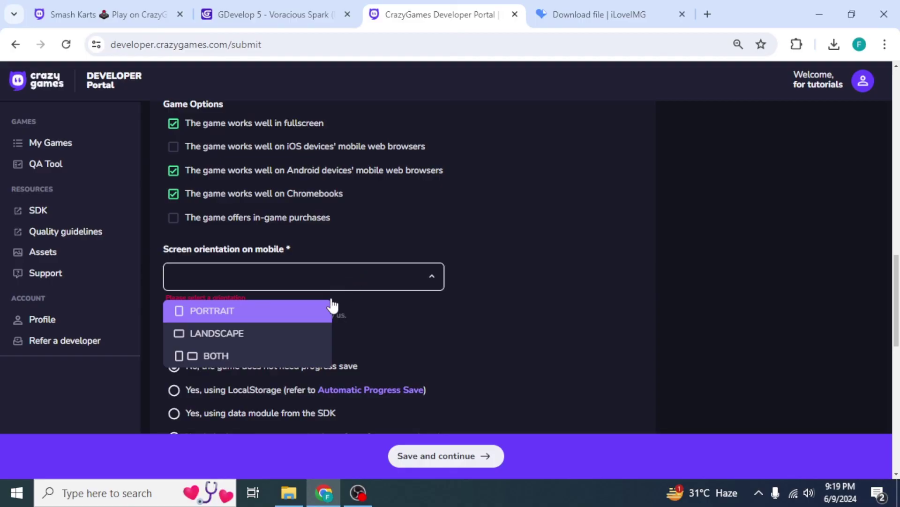
left_click(287, 332)
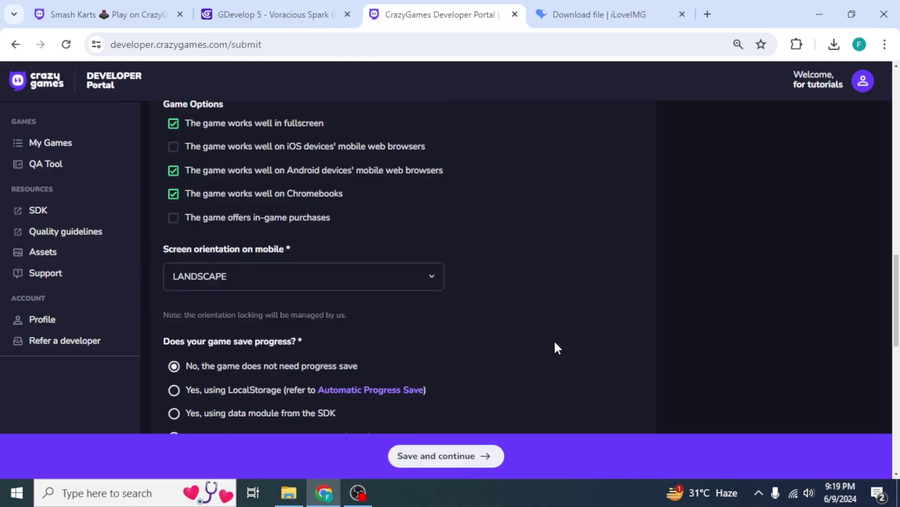
left_click(473, 457)
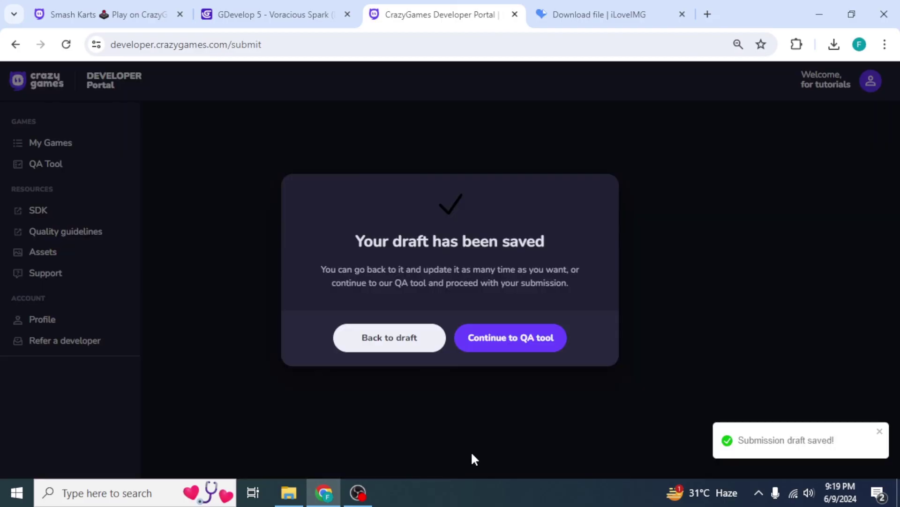
- Play the Downhill Bike game in the QA tool preview, then continue to the last step
left_click(525, 345)
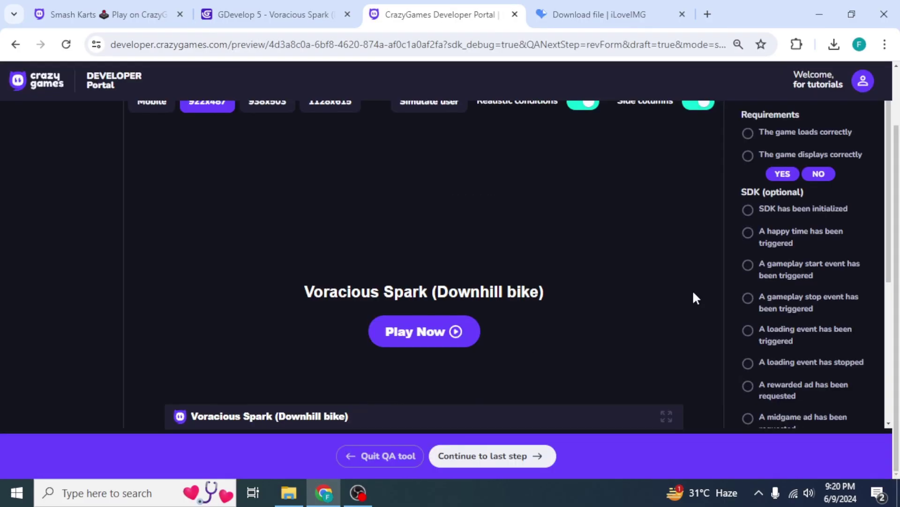
left_click(457, 331)
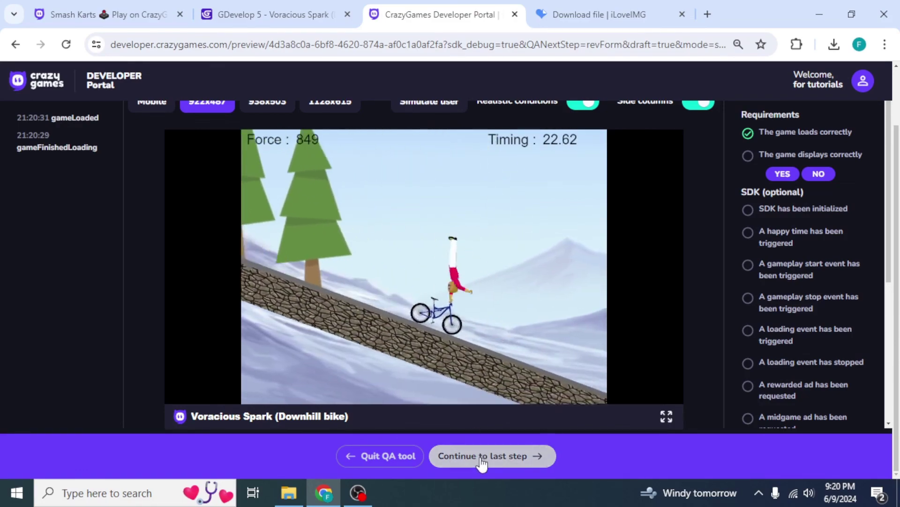
left_click(482, 461)
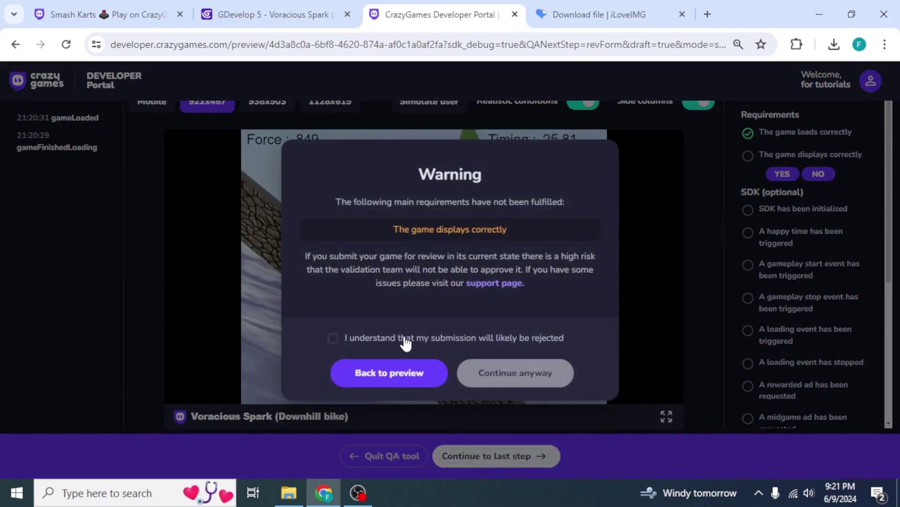
- Accept the display-requirement warning and confirm the SDK was not implemented to continue anyway
left_click(374, 339)
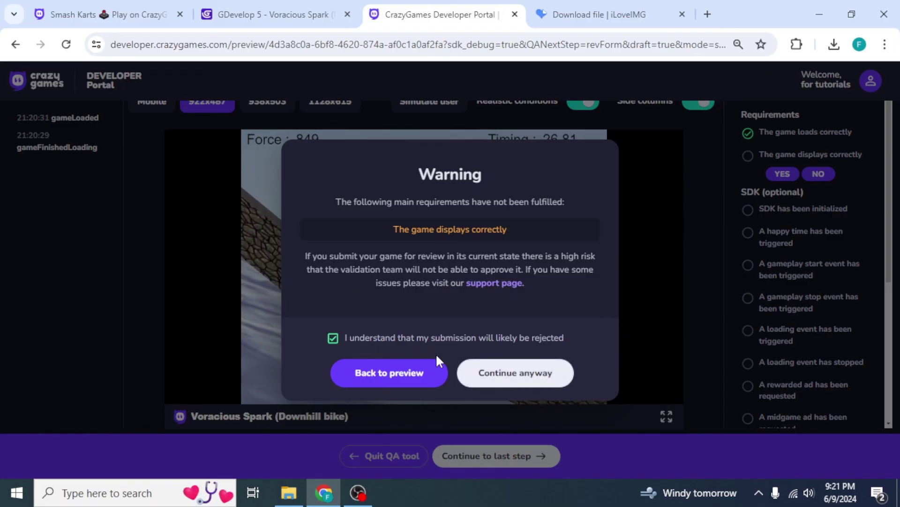
left_click(494, 374)
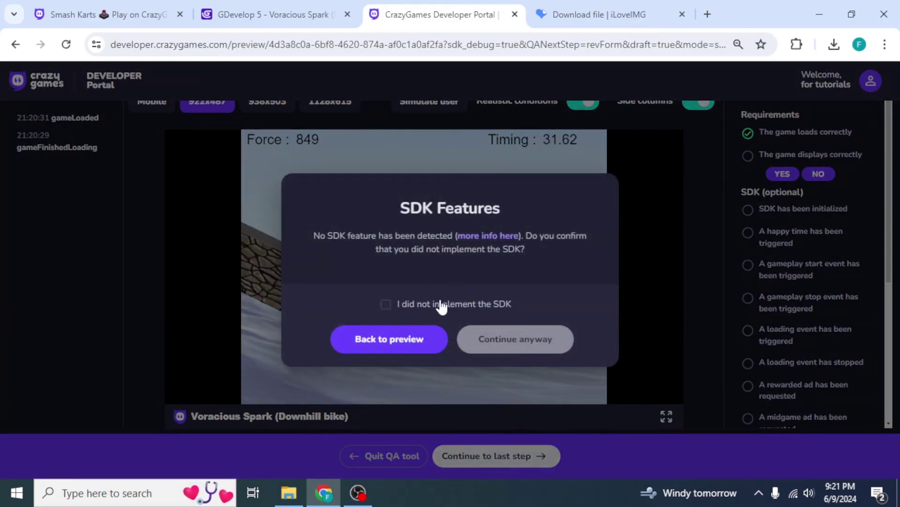
left_click(441, 305)
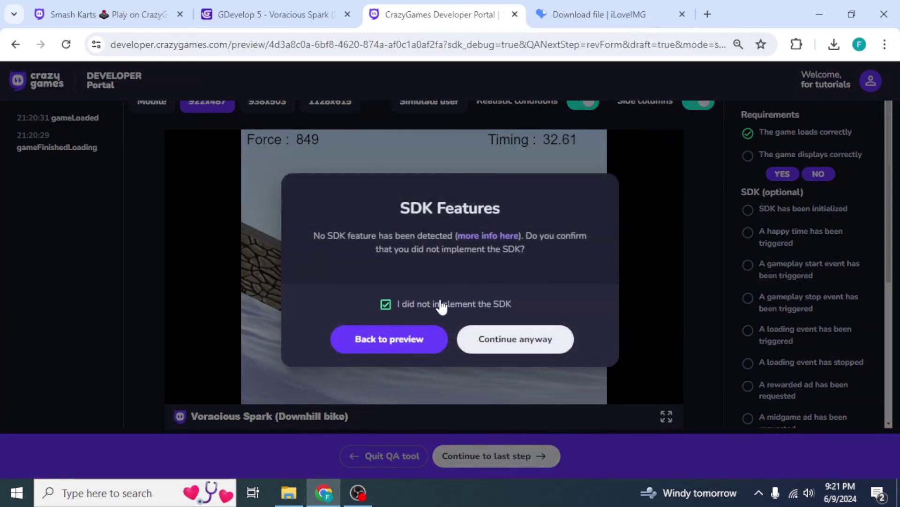
left_click(496, 352)
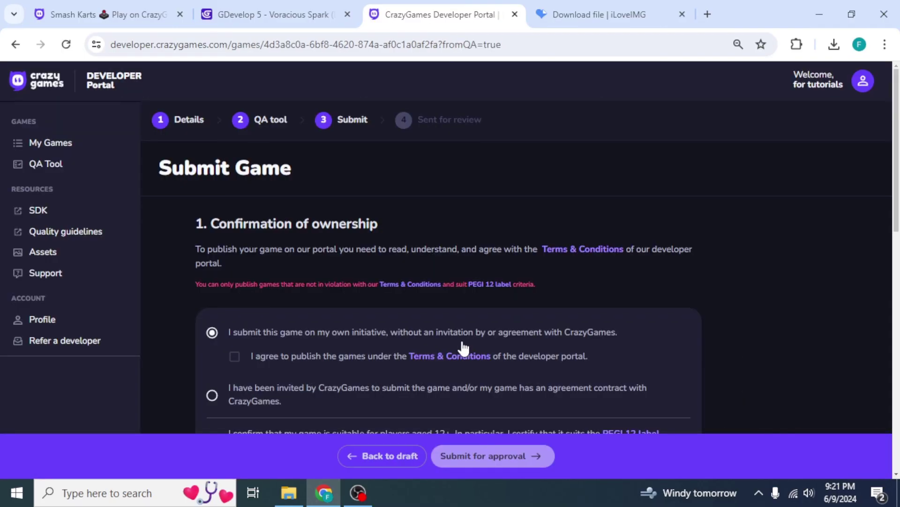
- Tick the publishing terms and PEGI 12+ boxes, submit for approval, and return to the game page
left_click(235, 356)
scroll(285, 301, "down", 3)
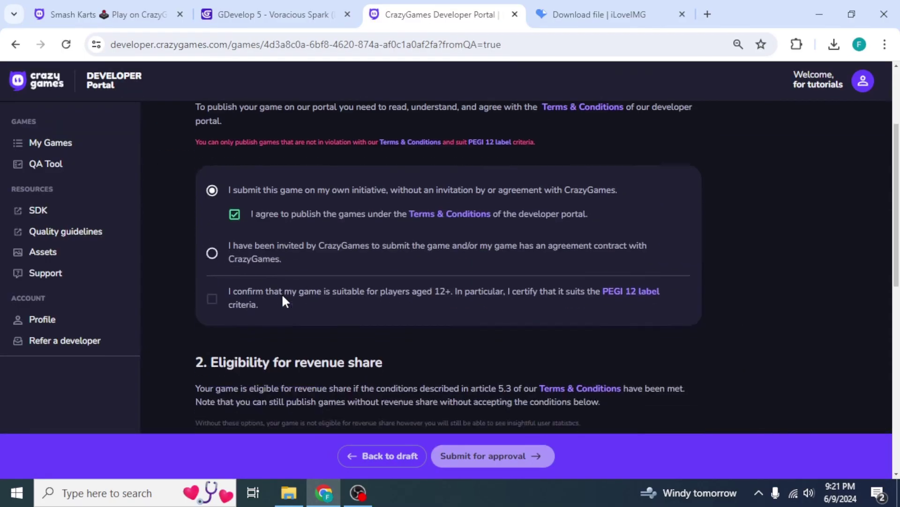
scroll(283, 296, "down", 2)
left_click(212, 230)
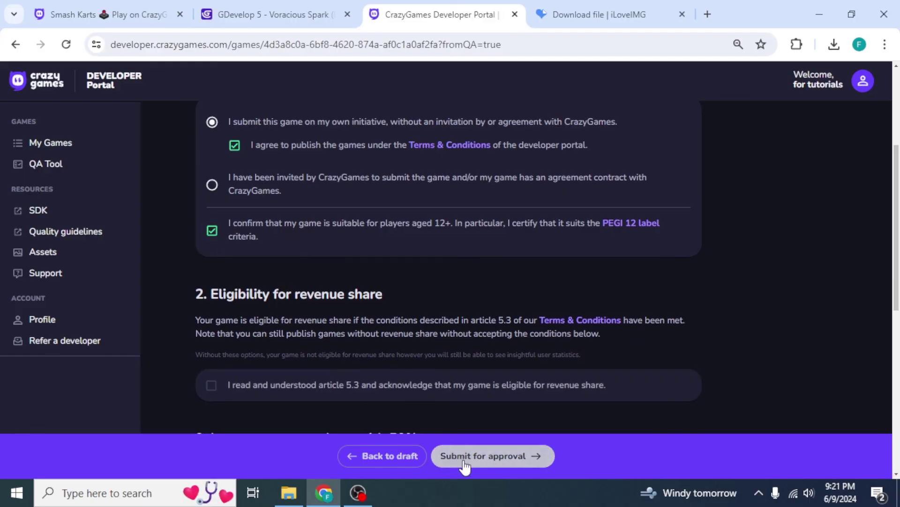
left_click(465, 464)
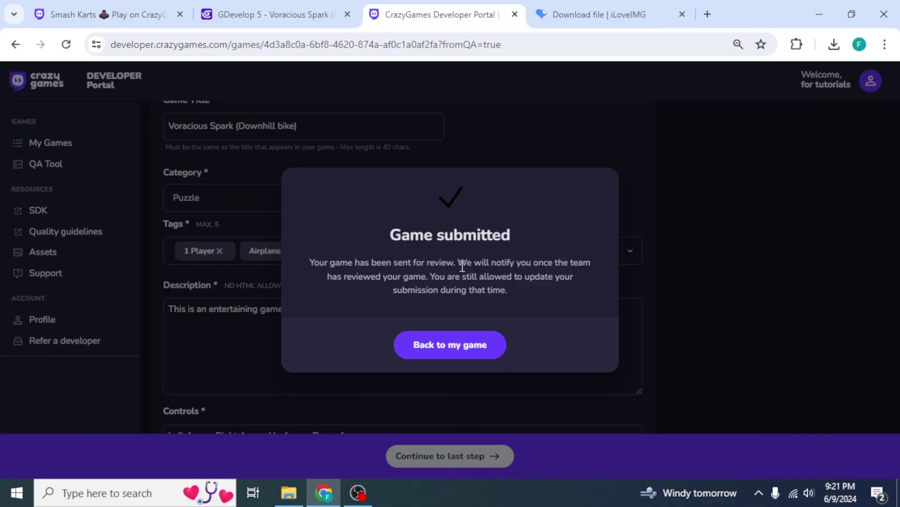
left_click(452, 348)
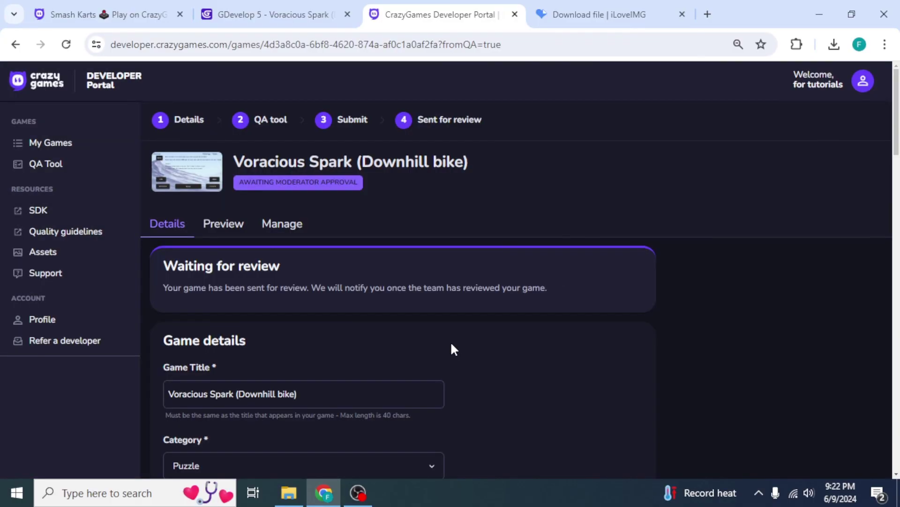